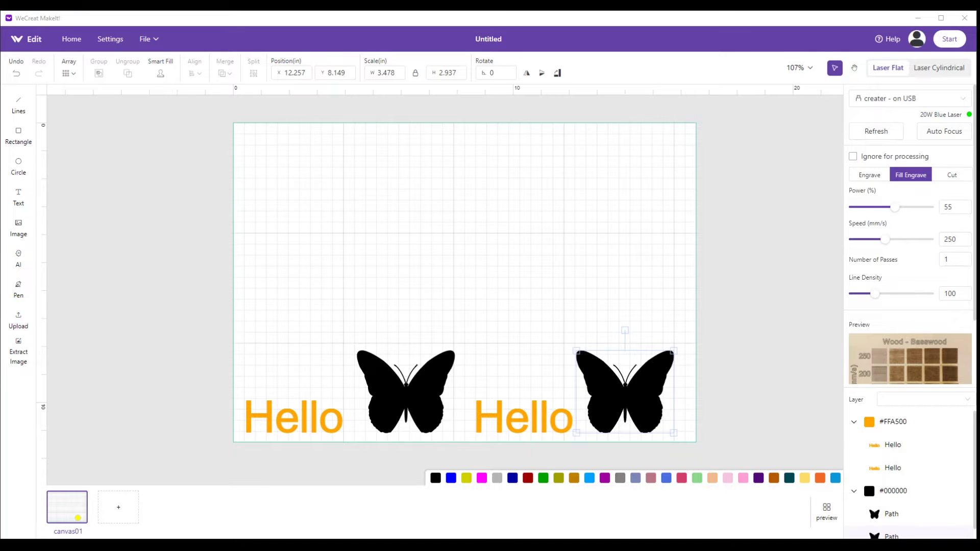
# Step: Select the left Hello and butterfly together and move the pair up the canvas
pyautogui.click(390, 374)
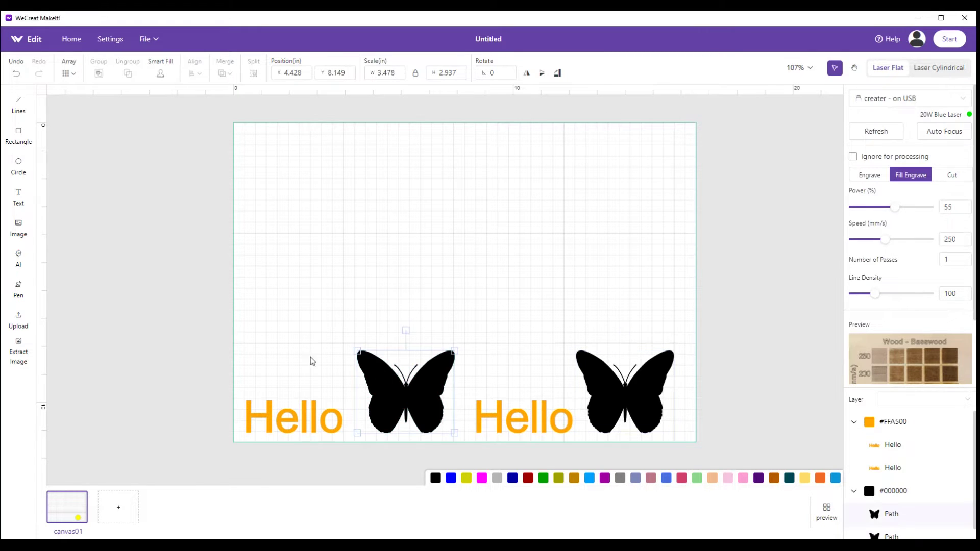
pyautogui.moveTo(203, 323); pyautogui.dragTo(471, 478)
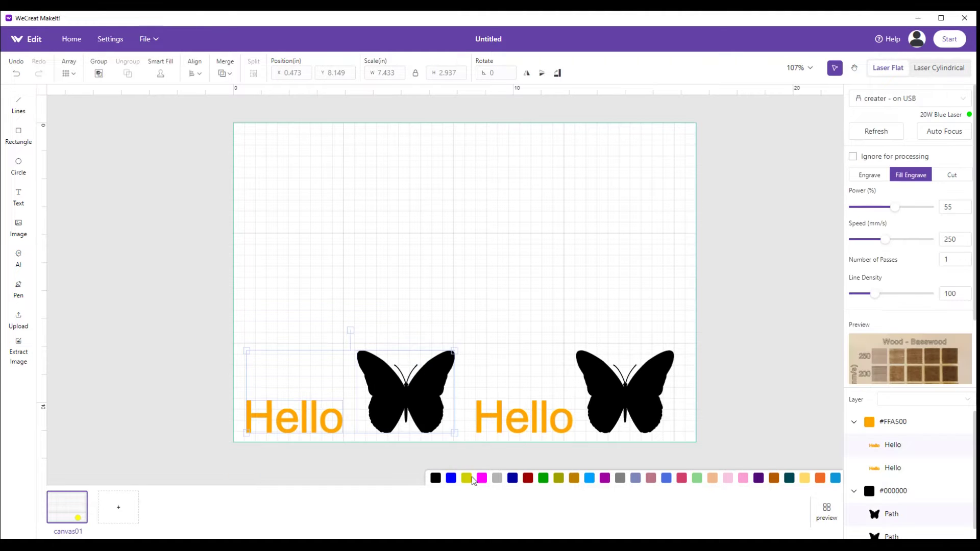
pyautogui.click(225, 72)
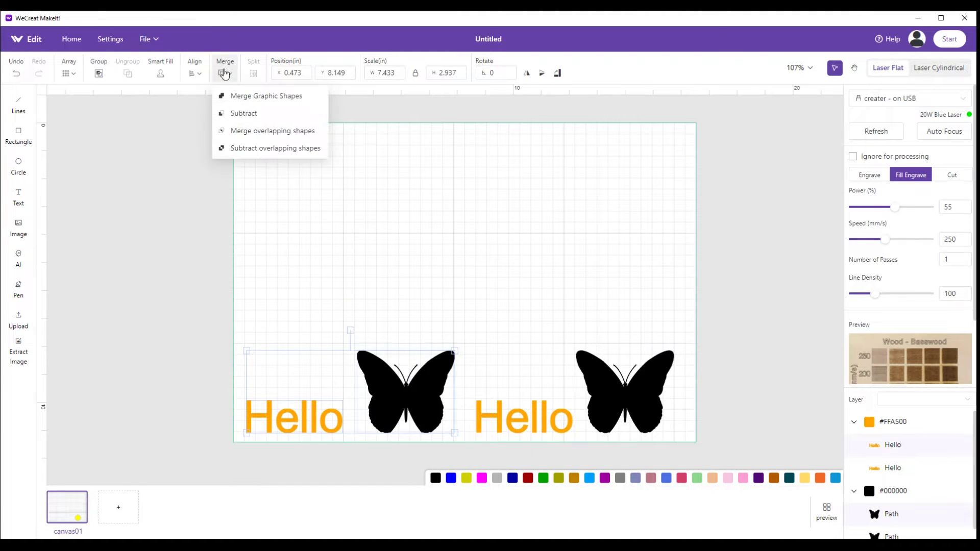
pyautogui.moveTo(222, 74)
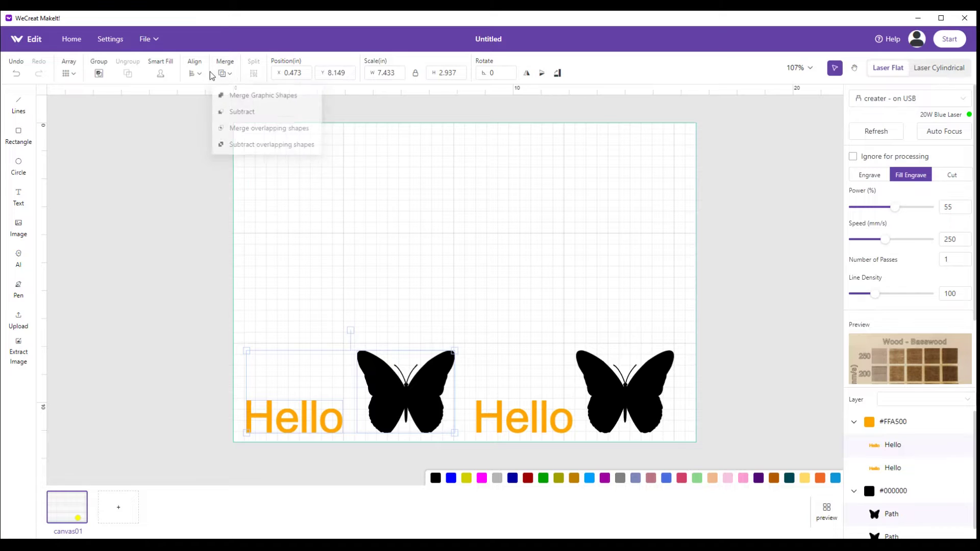
pyautogui.moveTo(387, 385); pyautogui.dragTo(438, 222)
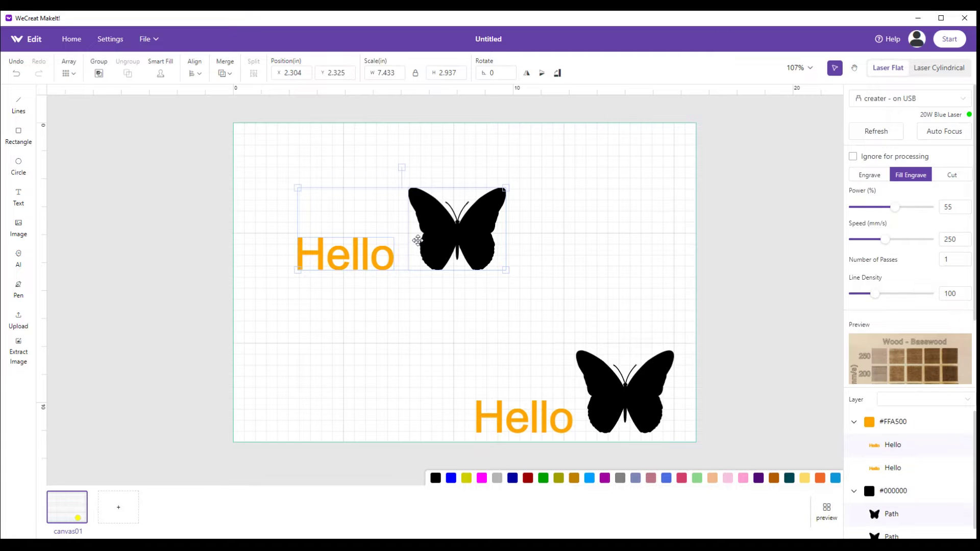
pyautogui.click(323, 157)
# Step: Enlarge the butterfly to about 5.6 × 4.7 in and shrink Hello to sit on its body
pyautogui.click(449, 235)
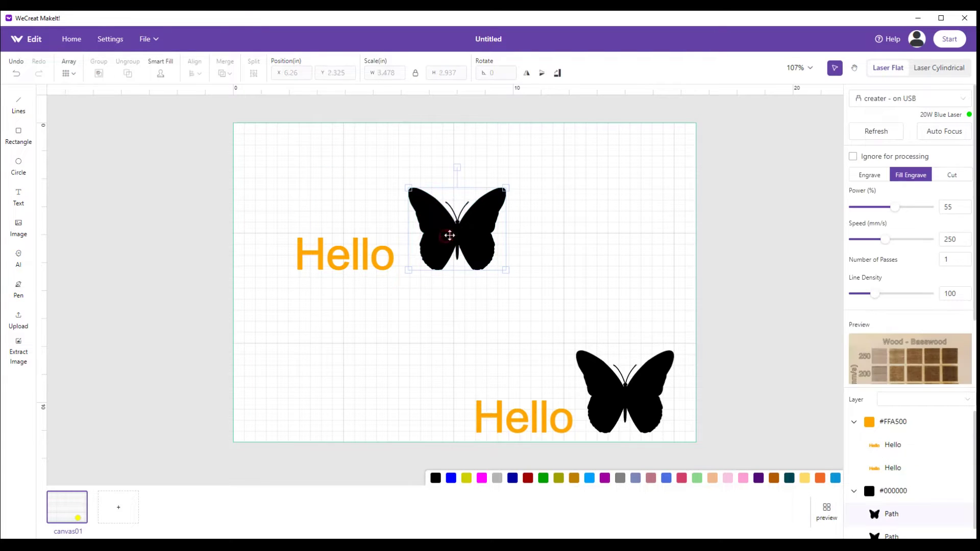
pyautogui.moveTo(504, 193); pyautogui.dragTo(565, 138)
pyautogui.moveTo(482, 204); pyautogui.dragTo(454, 219)
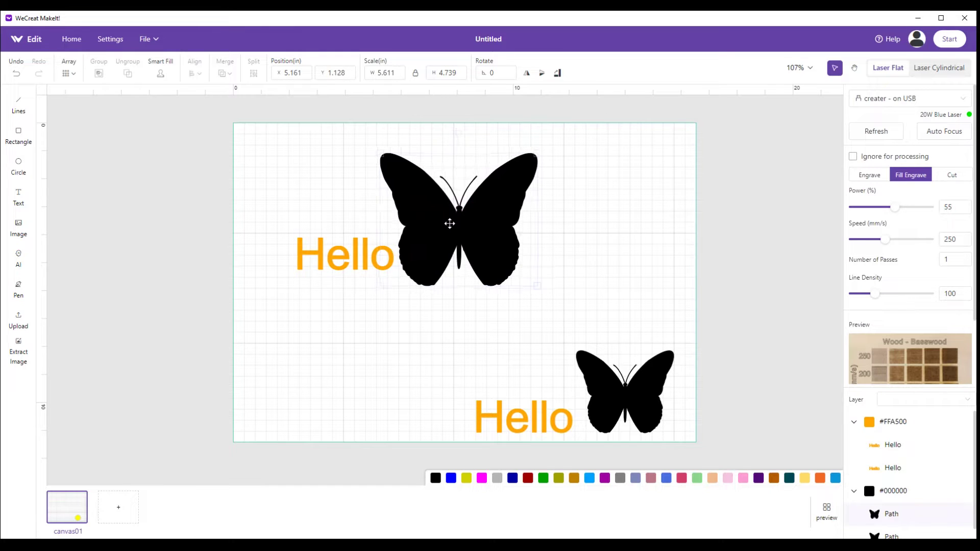
pyautogui.click(347, 261)
pyautogui.moveTo(393, 238); pyautogui.dragTo(458, 228)
pyautogui.click(334, 245)
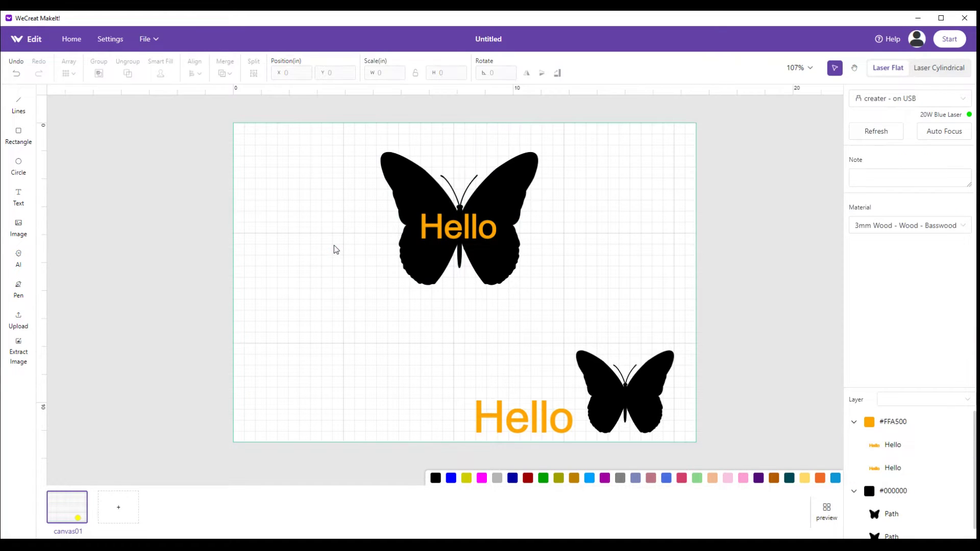
pyautogui.click(444, 227)
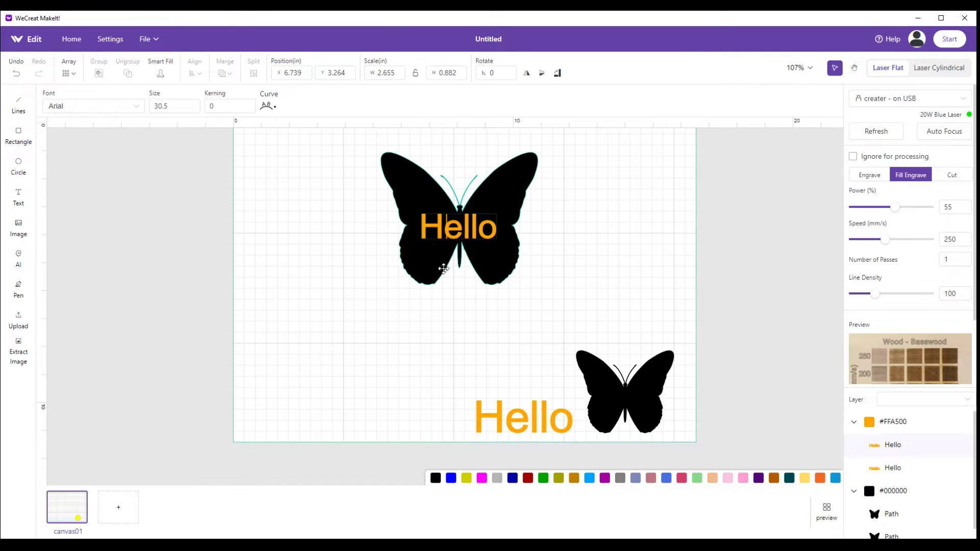
pyautogui.click(456, 281)
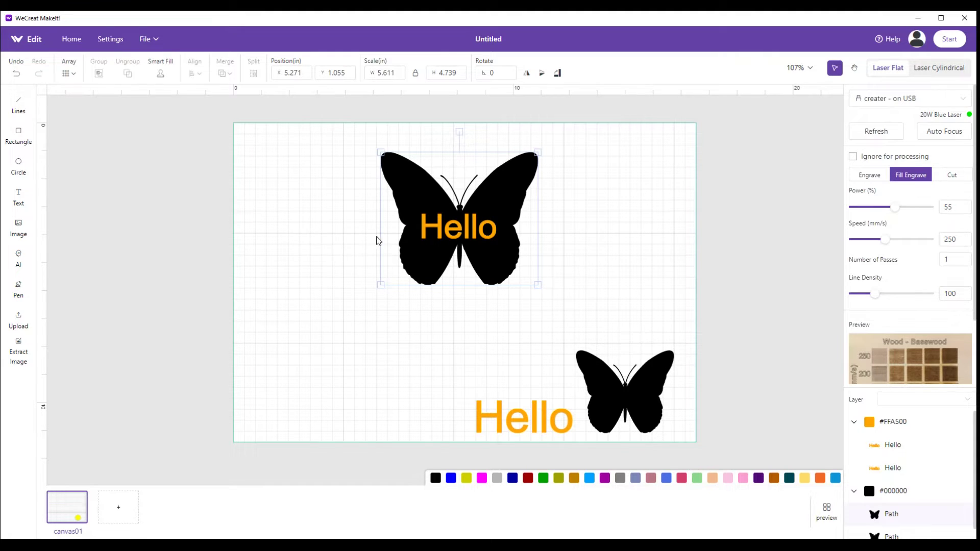
pyautogui.click(454, 330)
# Step: Subtract the Hello lettering from the large butterfly and move the result to the lower left
pyautogui.moveTo(358, 133); pyautogui.dragTo(566, 344)
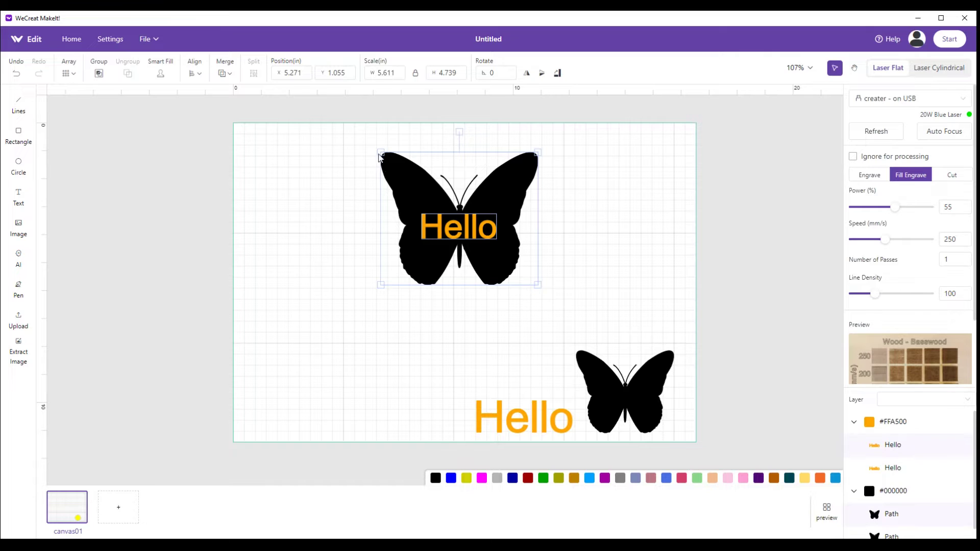
pyautogui.click(225, 73)
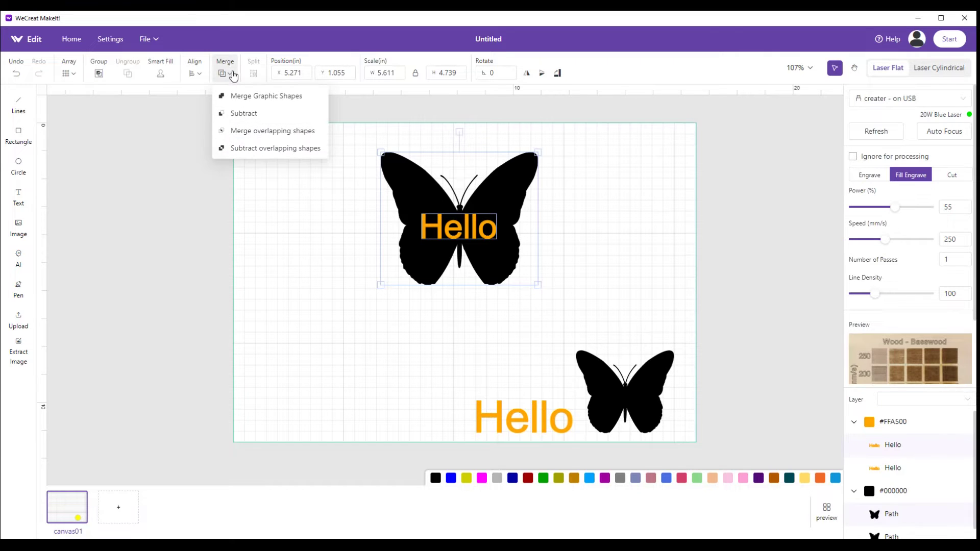
pyautogui.click(245, 114)
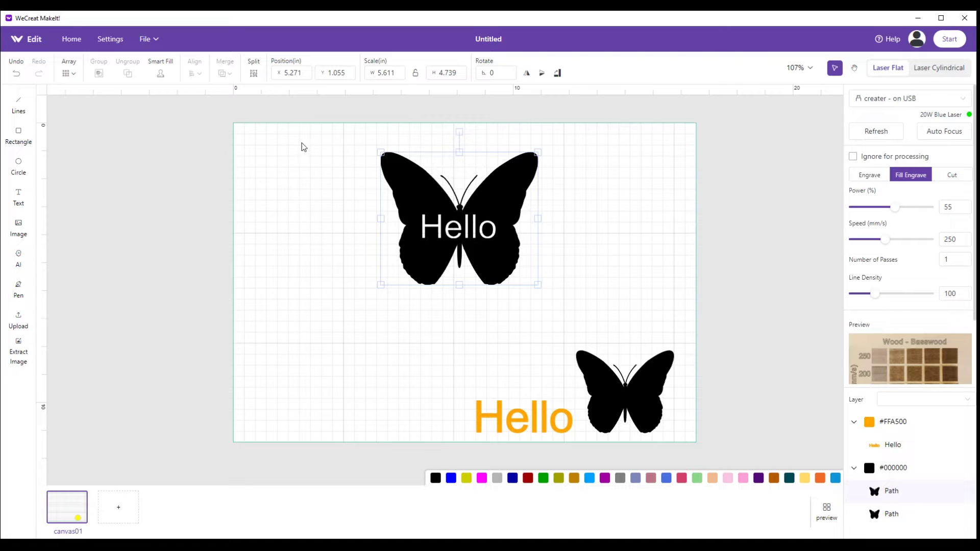
pyautogui.moveTo(401, 182); pyautogui.dragTo(277, 334)
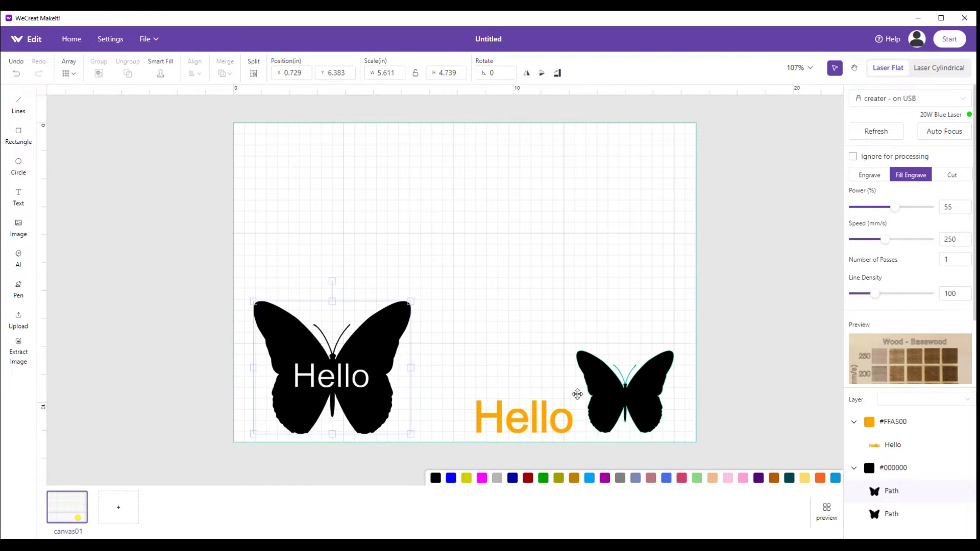
# Step: Move the second butterfly up, enlarge it to about 5.3 wide, and overlap the Hello butterfly with it
pyautogui.moveTo(603, 394); pyautogui.dragTo(484, 202)
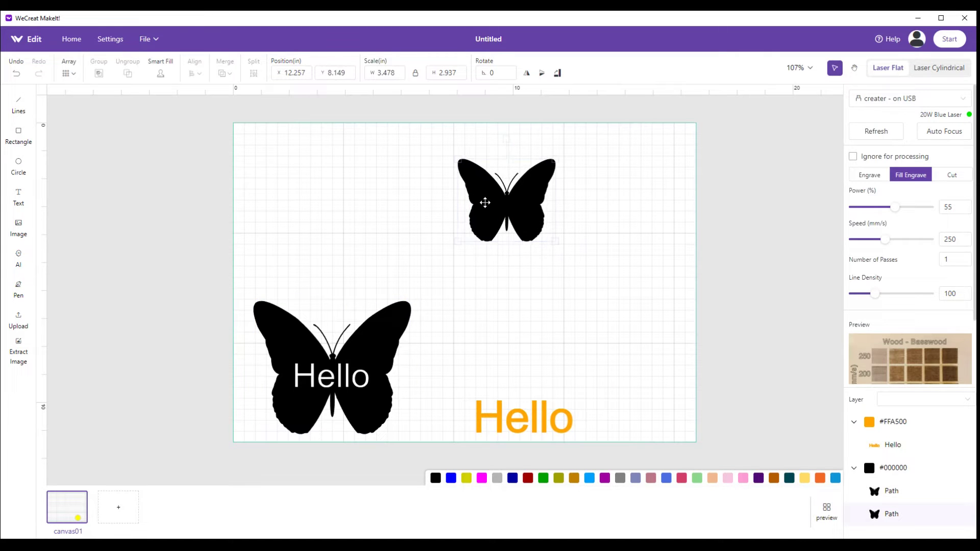
pyautogui.moveTo(554, 243); pyautogui.dragTo(605, 286)
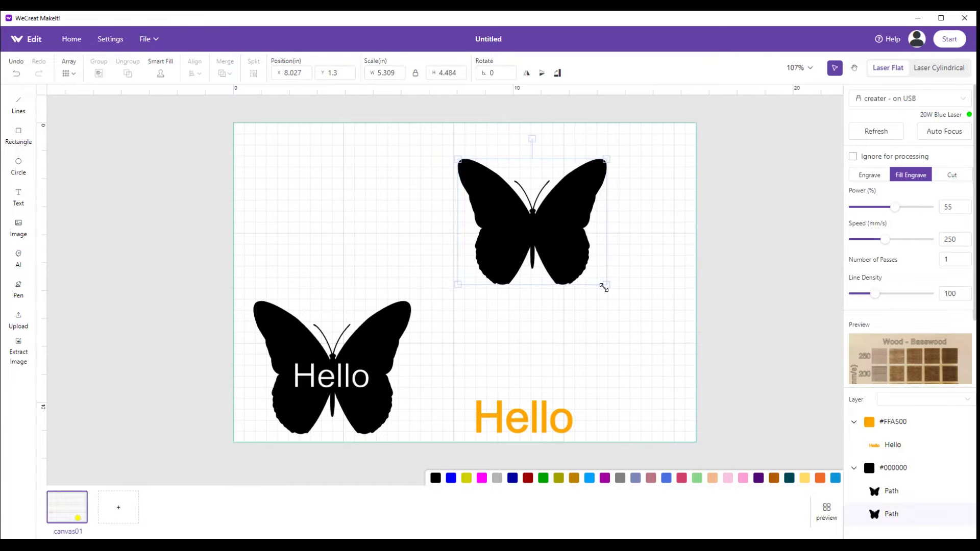
pyautogui.moveTo(358, 359); pyautogui.dragTo(454, 270)
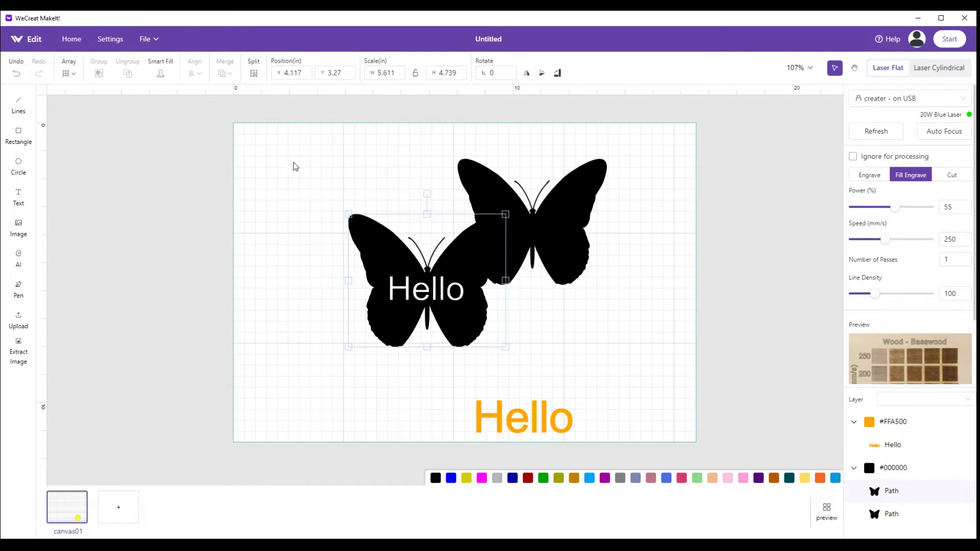
# Step: Combine both butterflies with Merge Graphic Shapes and reposition the merged shape
pyautogui.moveTo(289, 134); pyautogui.dragTo(662, 370)
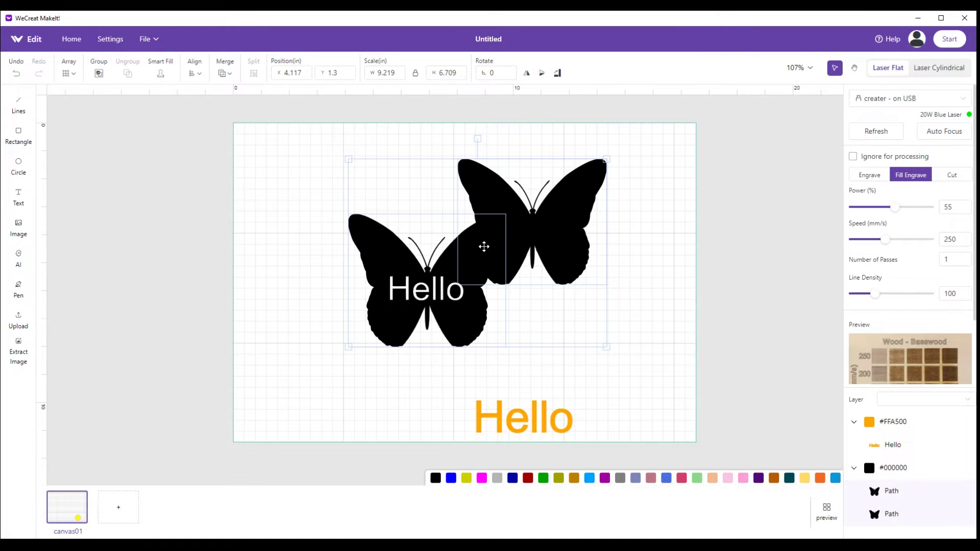
pyautogui.click(226, 73)
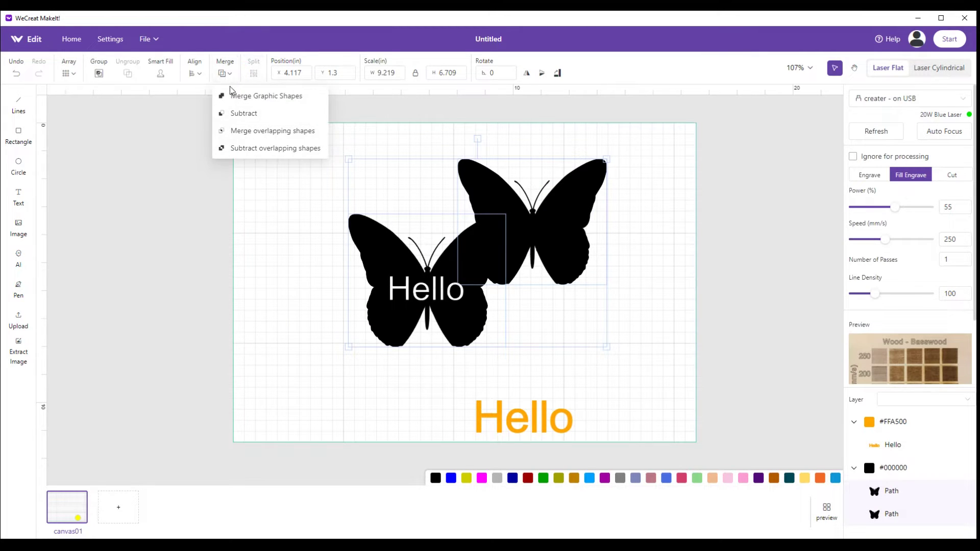
pyautogui.click(233, 99)
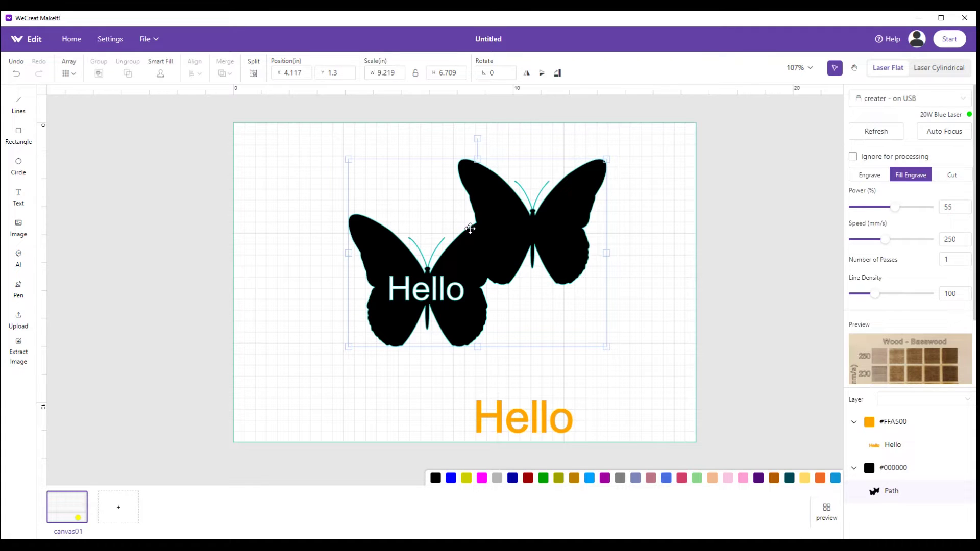
pyautogui.moveTo(490, 229); pyautogui.dragTo(428, 224)
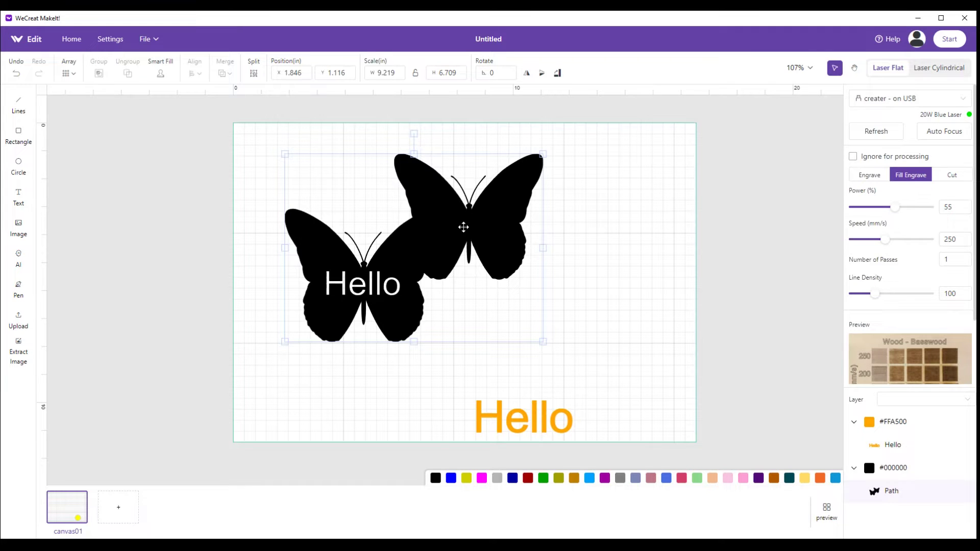
pyautogui.moveTo(460, 227)
pyautogui.mouseDown()
pyautogui.moveTo(493, 222)
pyautogui.moveTo(457, 245)
pyautogui.mouseUp()
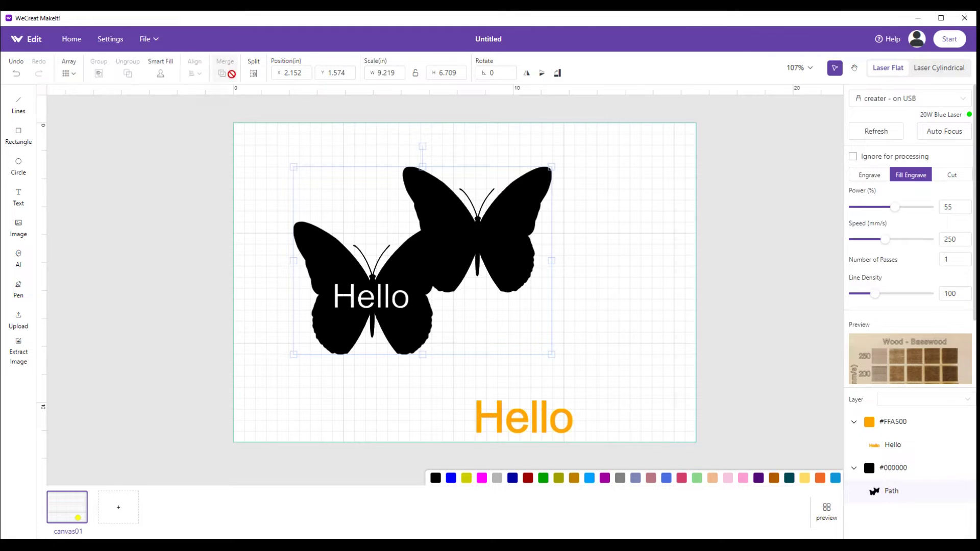
# Step: Undo back to before the merge and place the Hello butterfly beside the other one
pyautogui.click(19, 73)
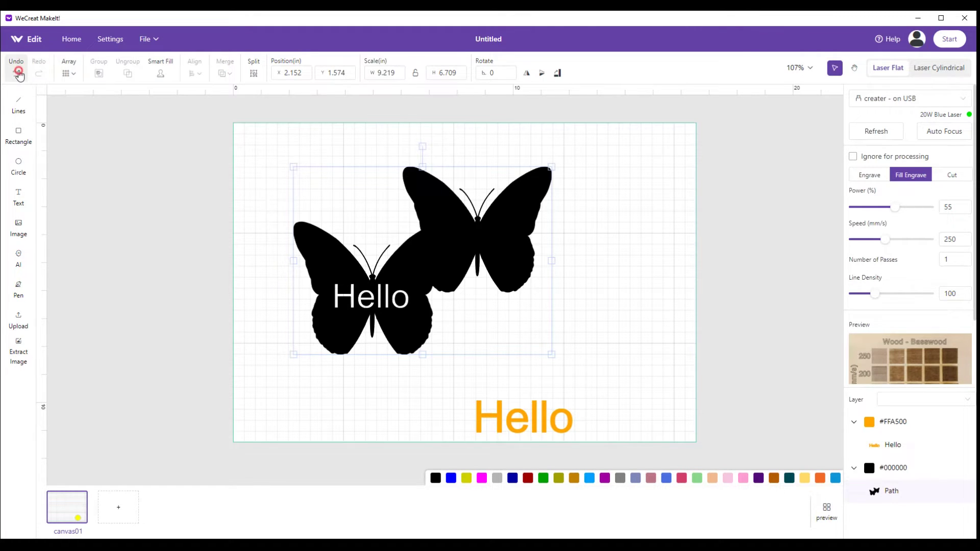
pyautogui.click(18, 73)
pyautogui.click(19, 73)
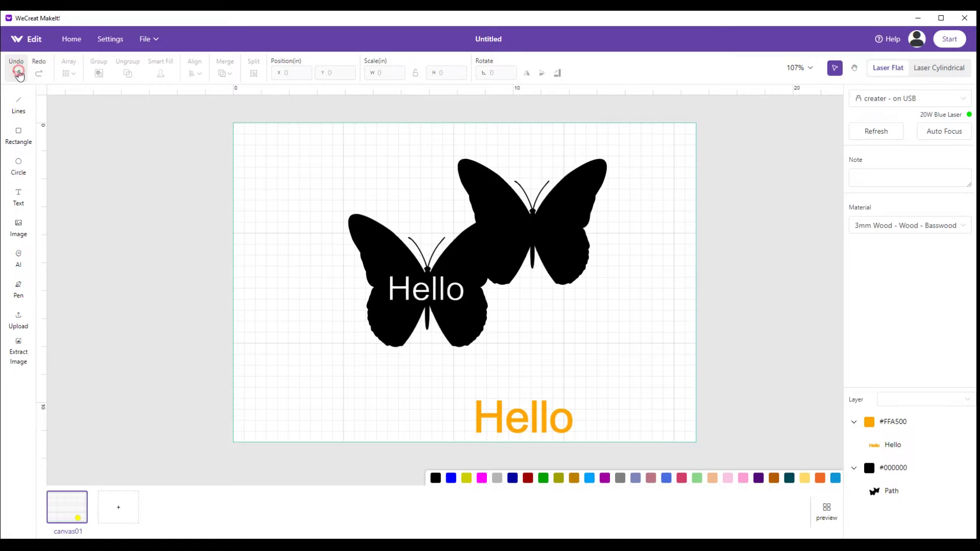
pyautogui.click(18, 73)
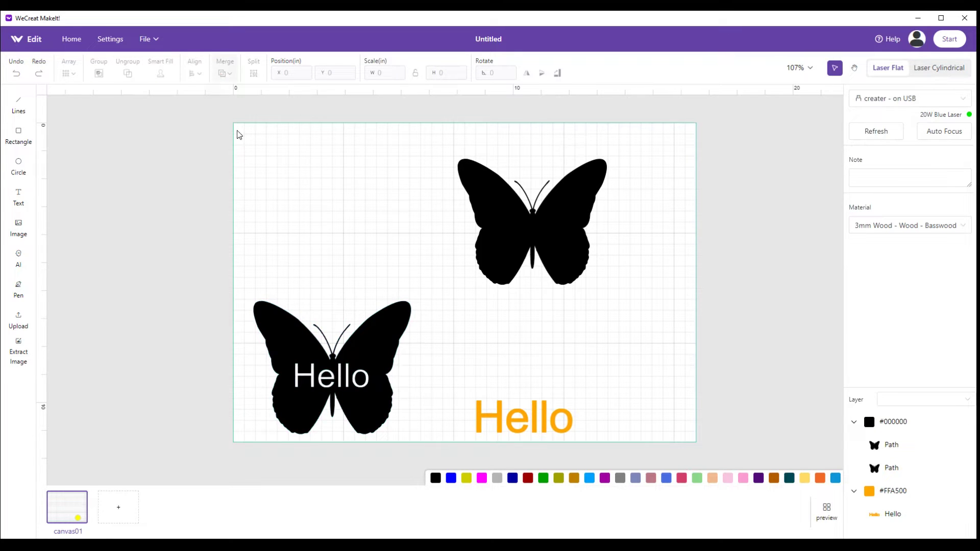
pyautogui.moveTo(366, 335); pyautogui.dragTo(461, 259)
# Step: Try an overlap-only merge on both butterflies, undo it, and reselect the pair
pyautogui.moveTo(317, 125); pyautogui.dragTo(642, 383)
pyautogui.click(225, 73)
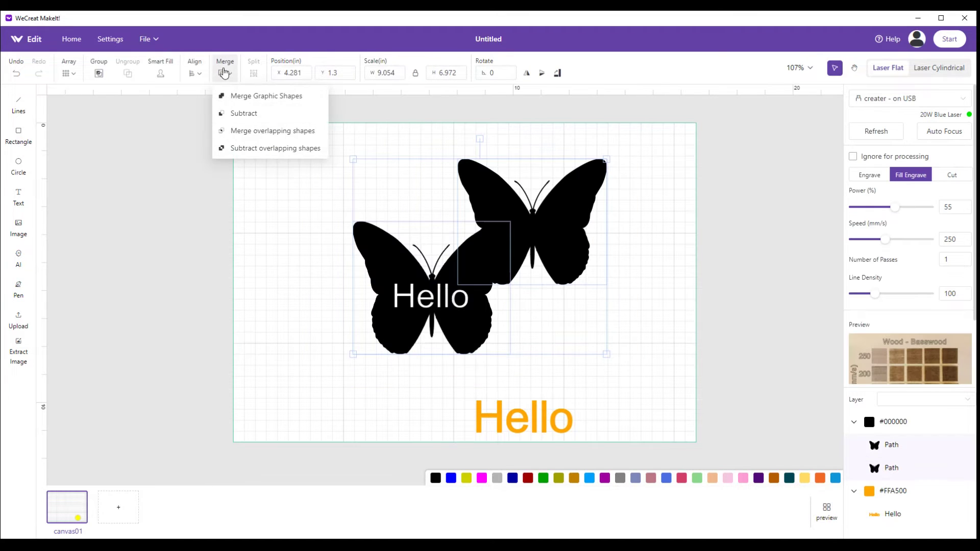
pyautogui.click(255, 136)
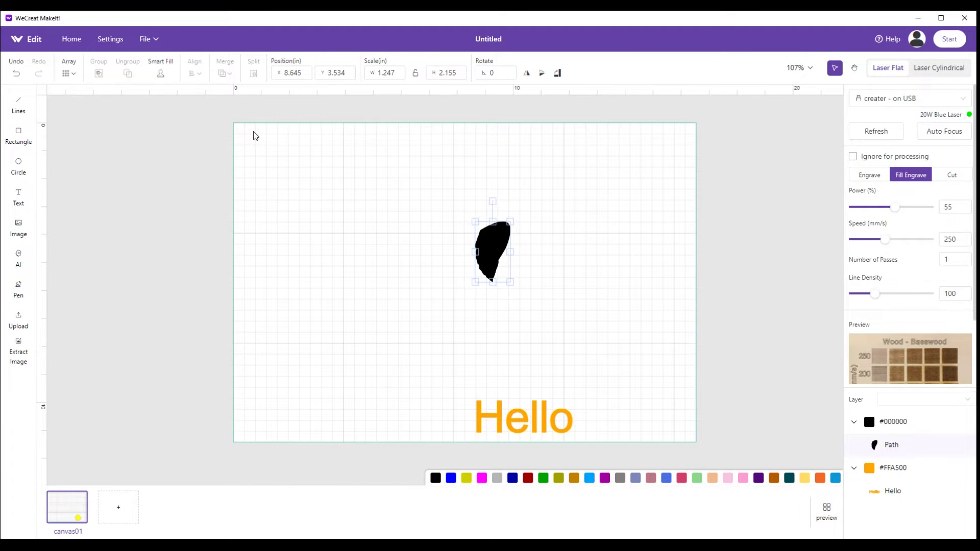
pyautogui.click(16, 74)
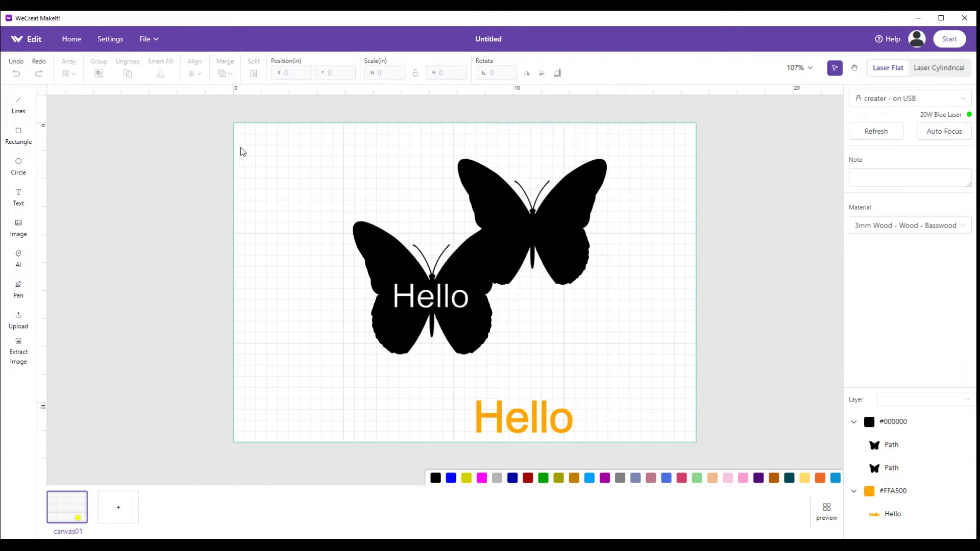
pyautogui.moveTo(328, 140); pyautogui.dragTo(621, 380)
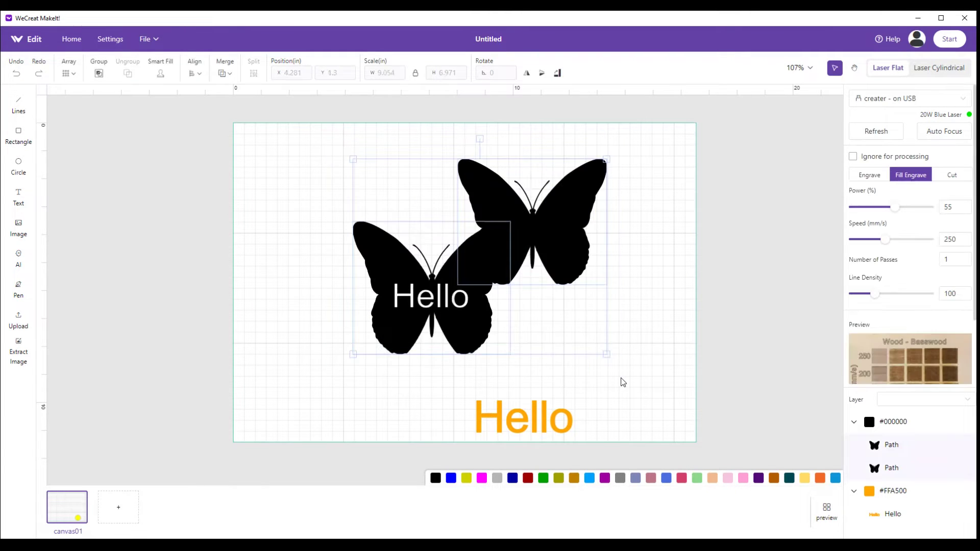
pyautogui.click(225, 72)
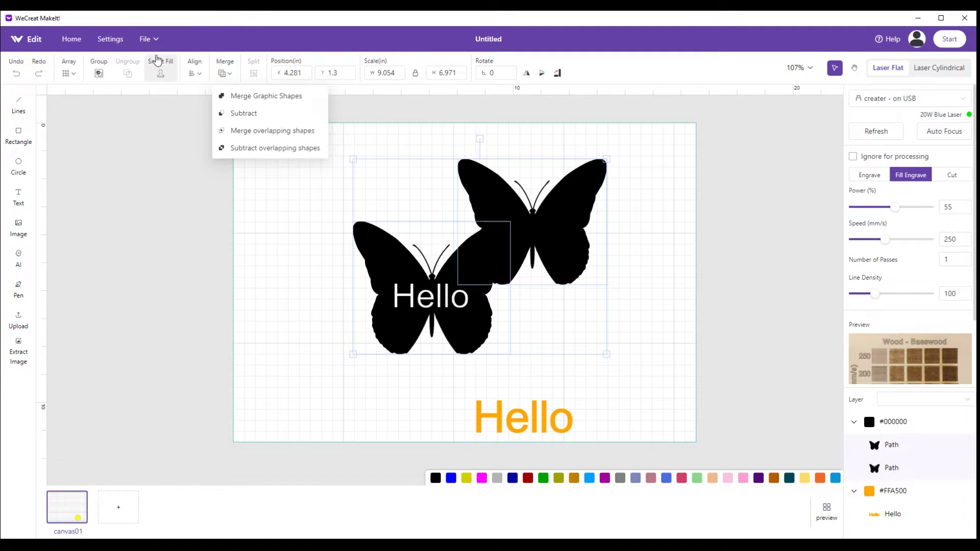
pyautogui.moveTo(195, 74)
pyautogui.click(238, 149)
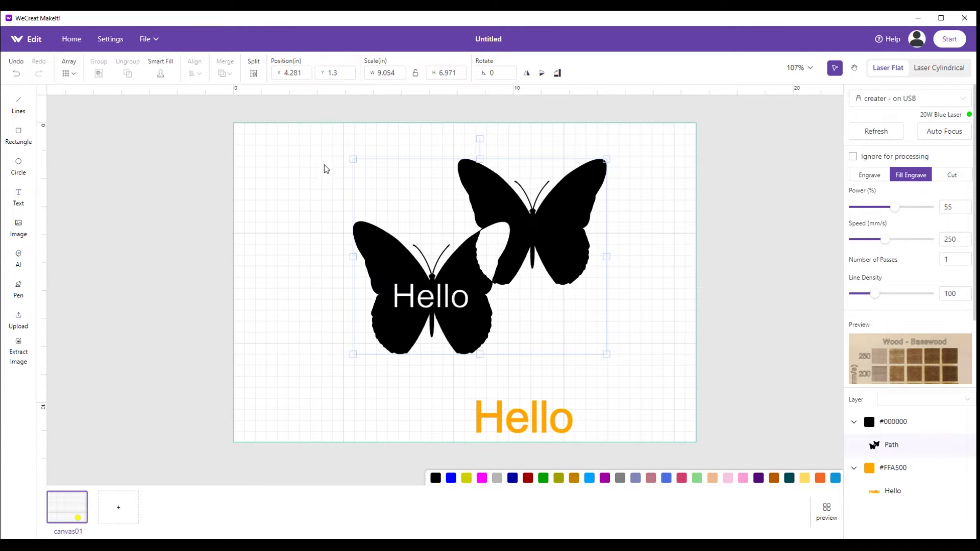
pyautogui.click(20, 74)
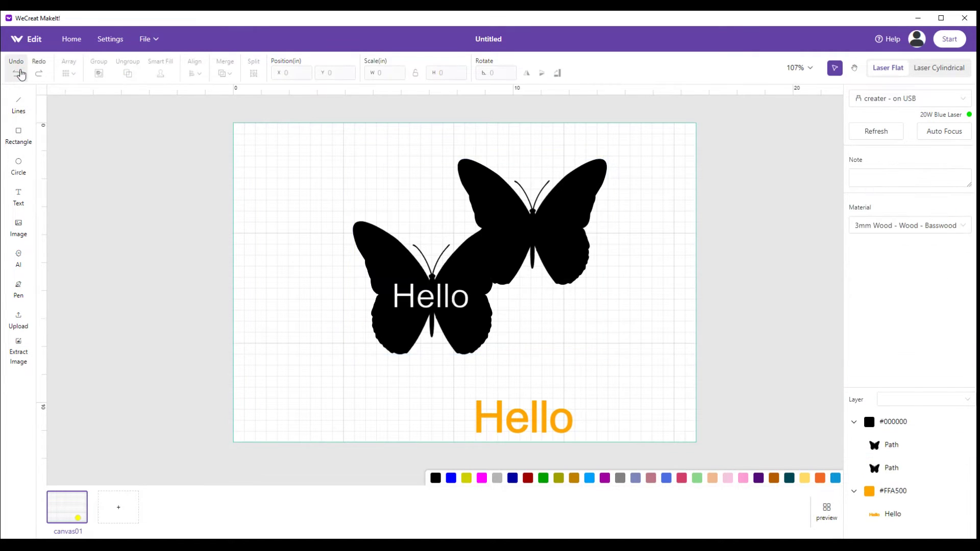
pyautogui.moveTo(290, 154); pyautogui.dragTo(653, 402)
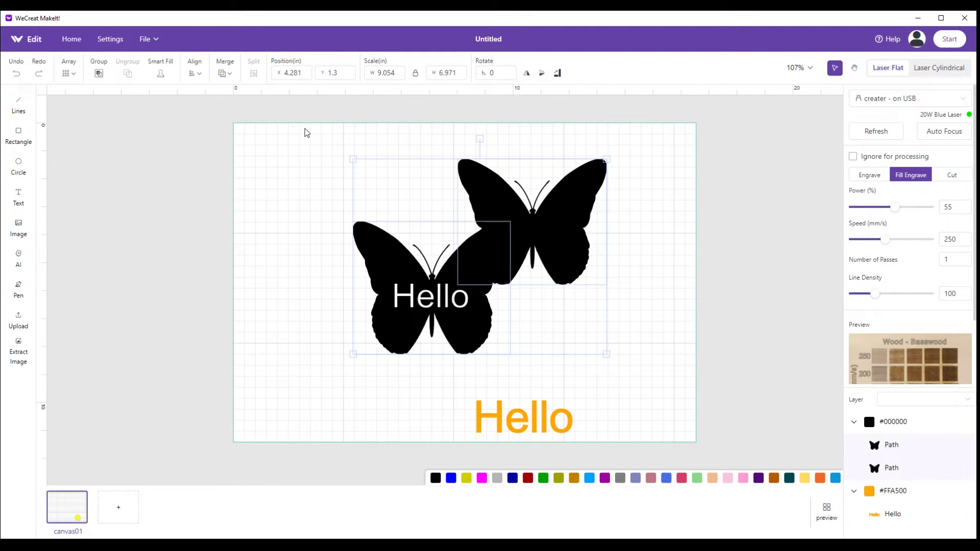
# Step: Split the Hello off the left butterfly into separate black letters
pyautogui.click(229, 75)
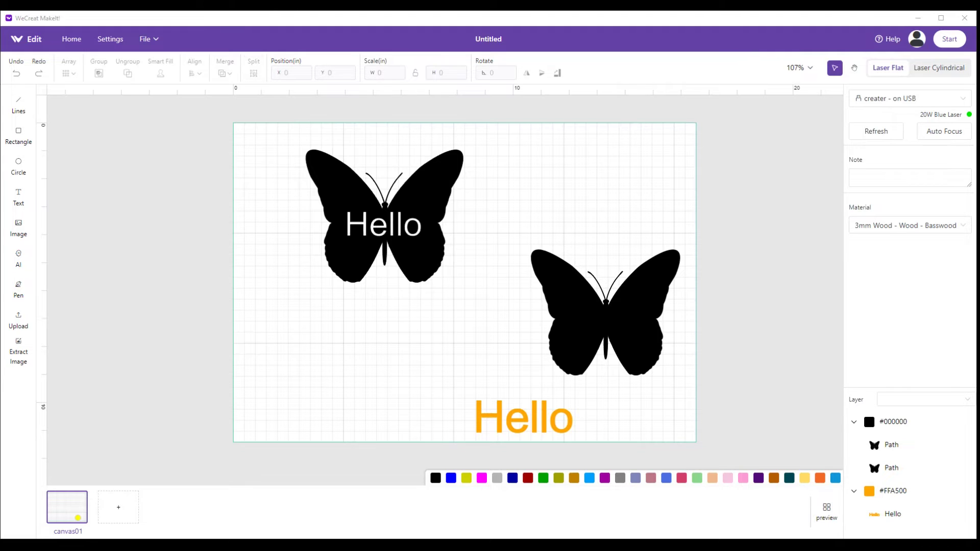
pyautogui.moveTo(261, 116); pyautogui.dragTo(493, 302)
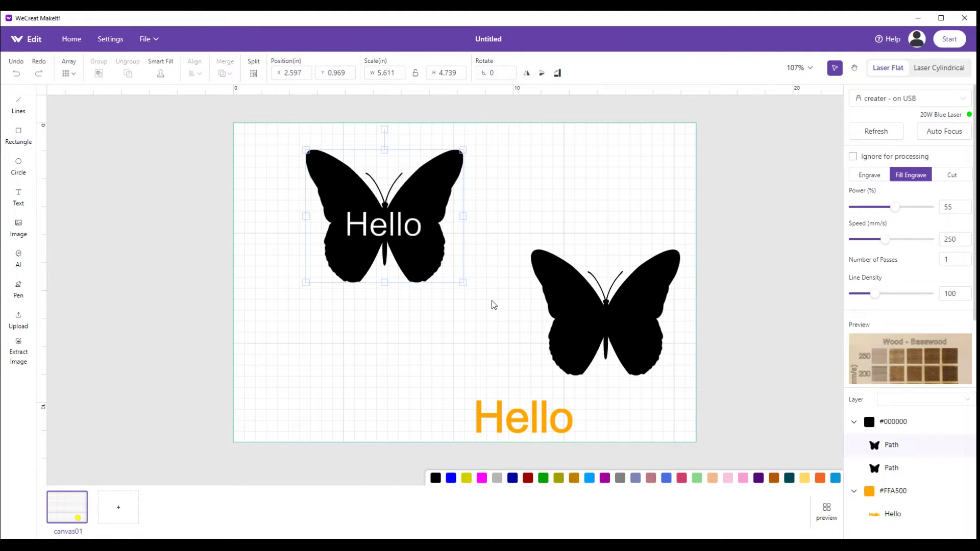
pyautogui.click(254, 74)
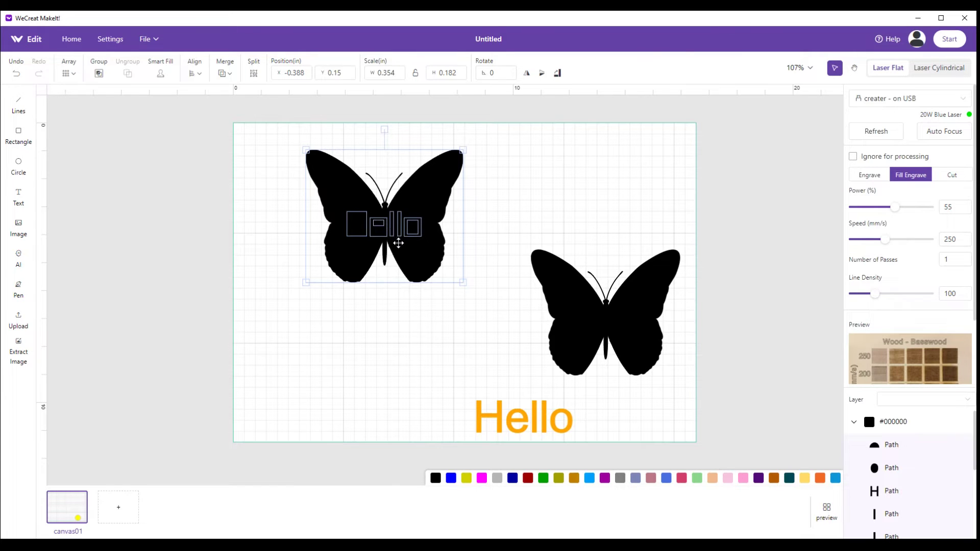
# Step: Move the butterfly down and left so it sits below the Hello letters
pyautogui.click(227, 273)
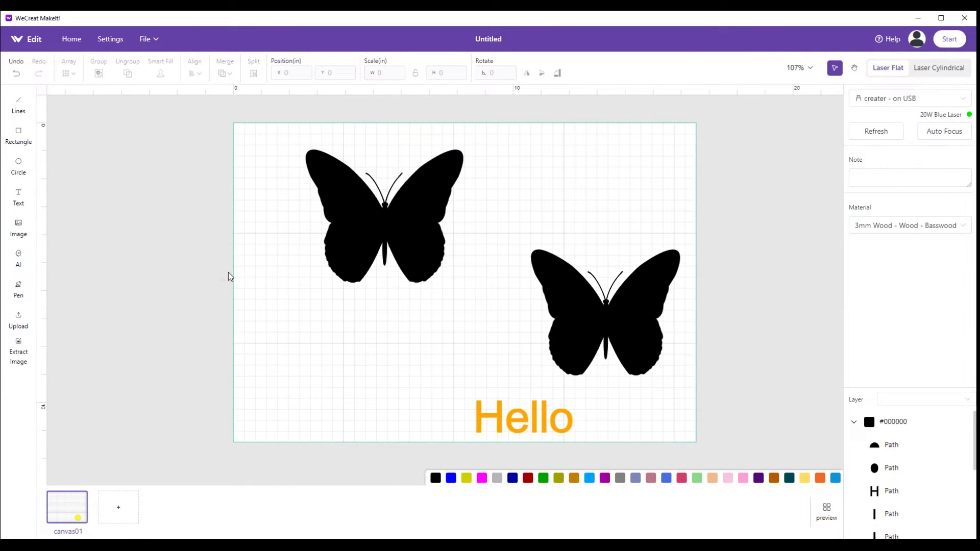
pyautogui.moveTo(340, 268); pyautogui.dragTo(321, 375)
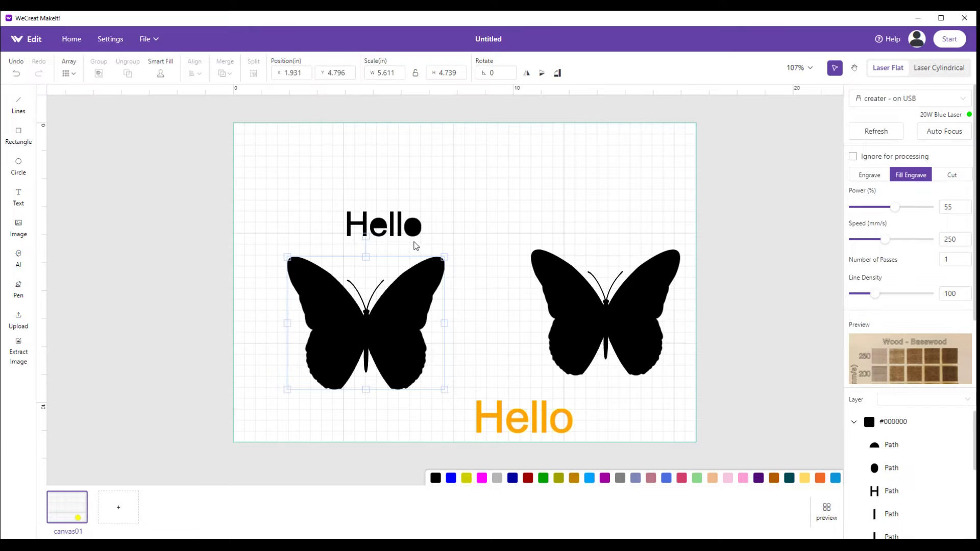
pyautogui.moveTo(409, 290); pyautogui.dragTo(590, 143)
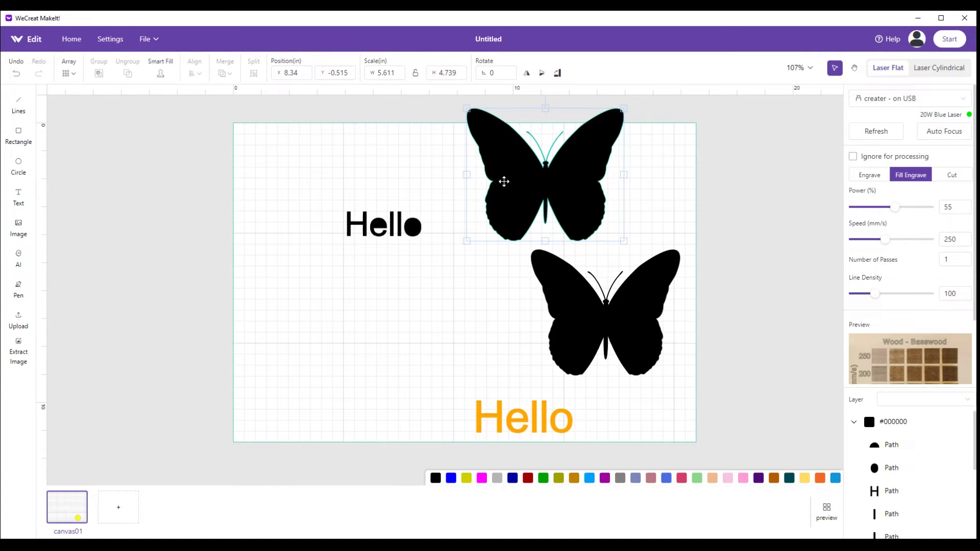
pyautogui.moveTo(504, 182); pyautogui.dragTo(302, 326)
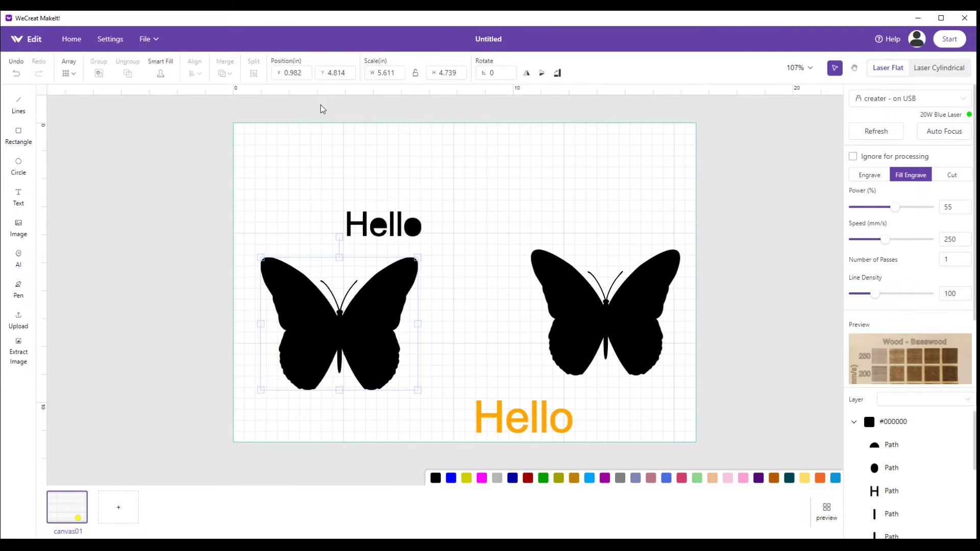
pyautogui.click(316, 73)
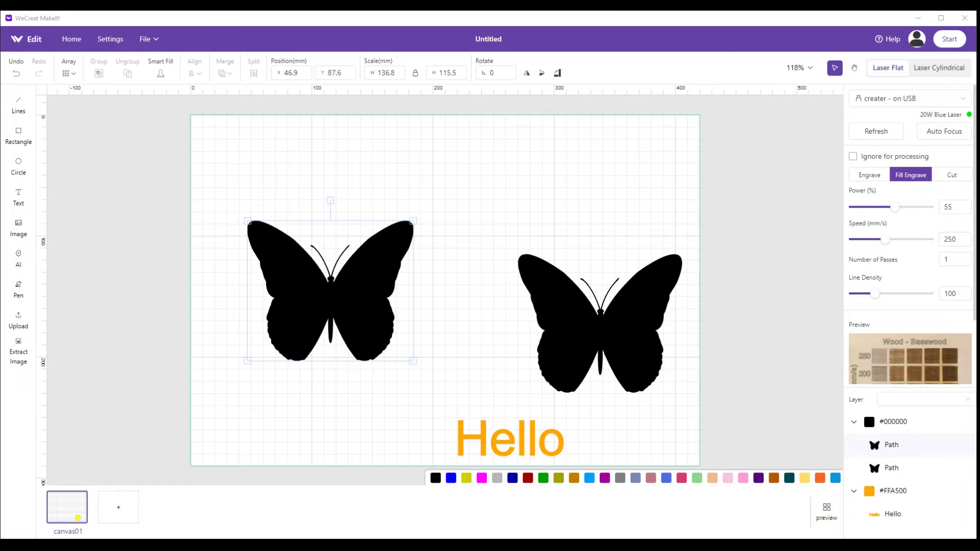
# Step: Drag the left butterfly around toward the top-left area of the canvas
pyautogui.click(385, 73)
pyautogui.click(291, 73)
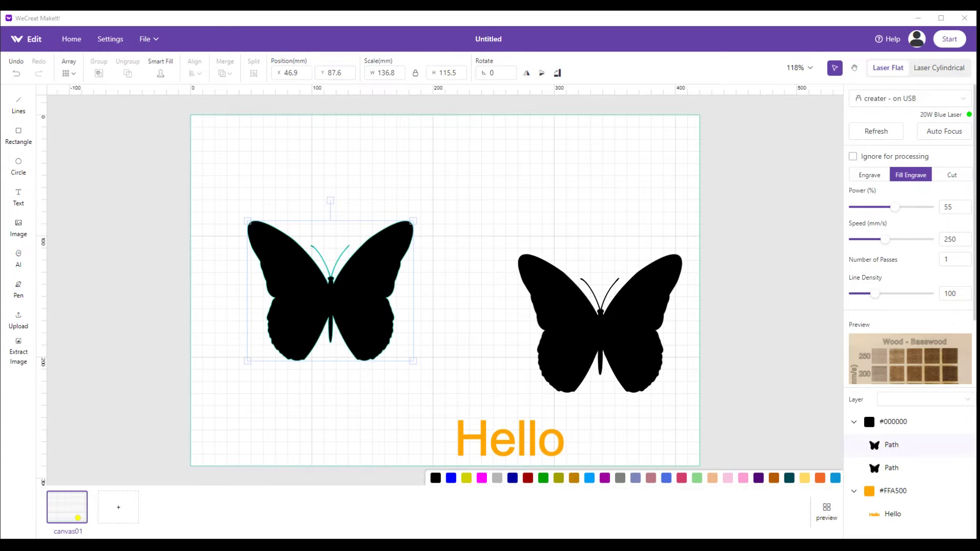
pyautogui.moveTo(285, 253); pyautogui.dragTo(283, 192)
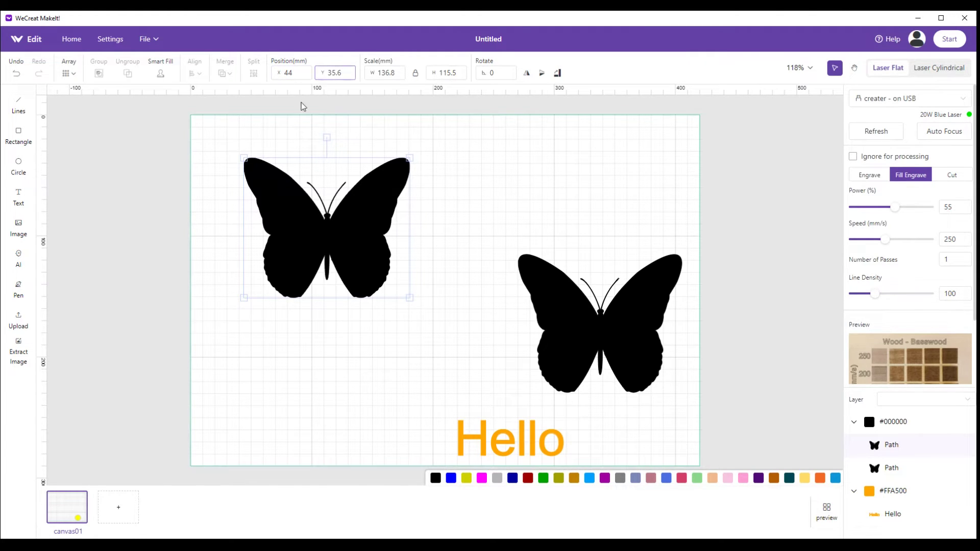
pyautogui.click(278, 118)
pyautogui.click(285, 171)
pyautogui.click(285, 72)
pyautogui.moveTo(302, 210); pyautogui.dragTo(267, 192)
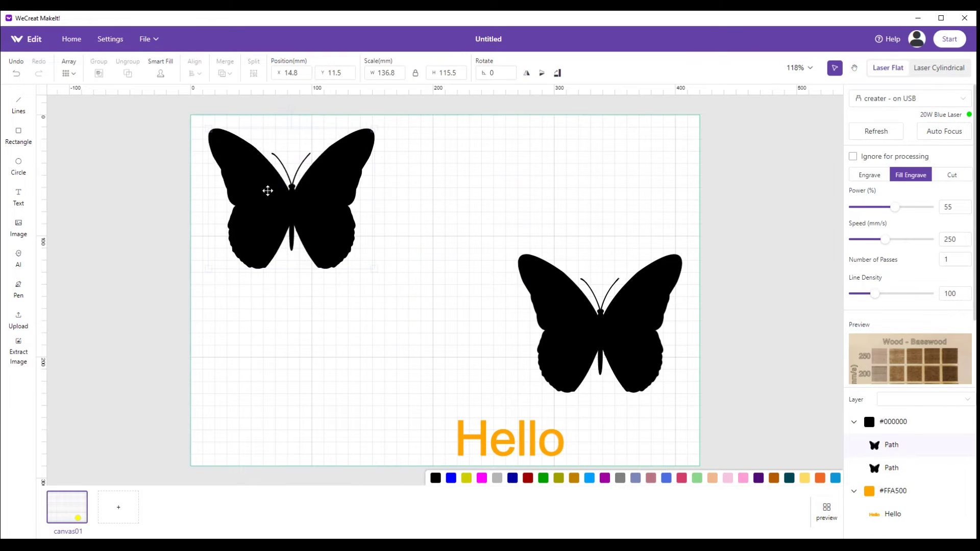
pyautogui.click(551, 298)
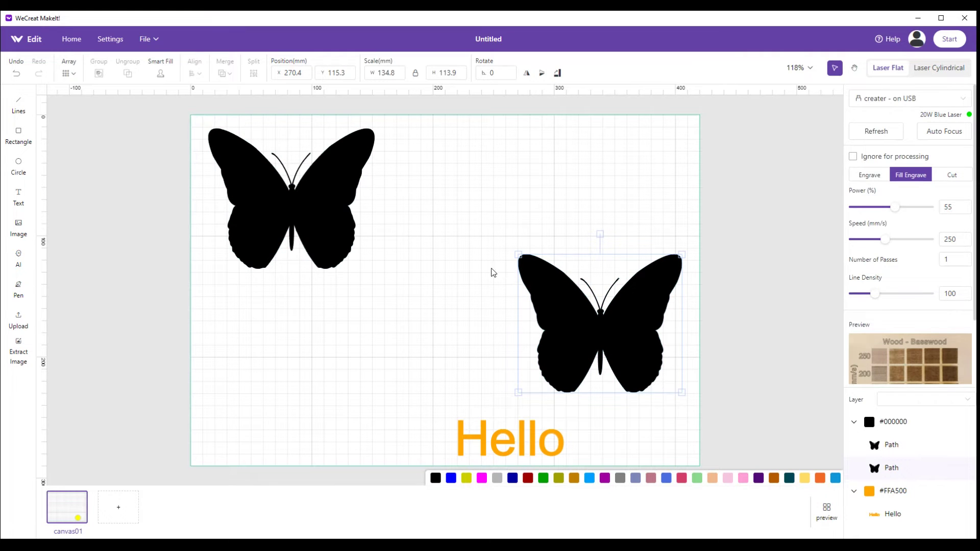
pyautogui.moveTo(324, 207); pyautogui.dragTo(360, 252)
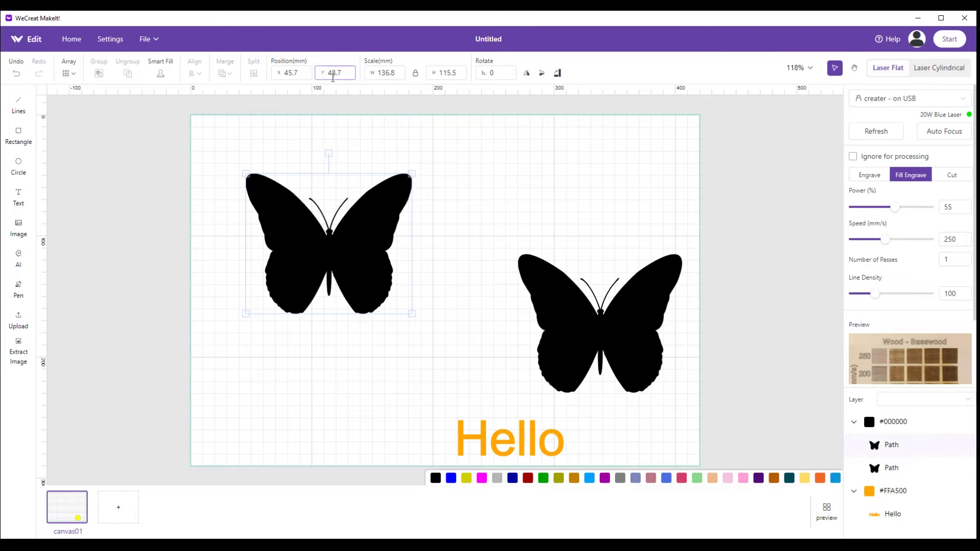
# Step: Set the left butterfly's position to X 0, Y 0 and reselect it
pyautogui.moveTo(301, 72); pyautogui.dragTo(259, 70)
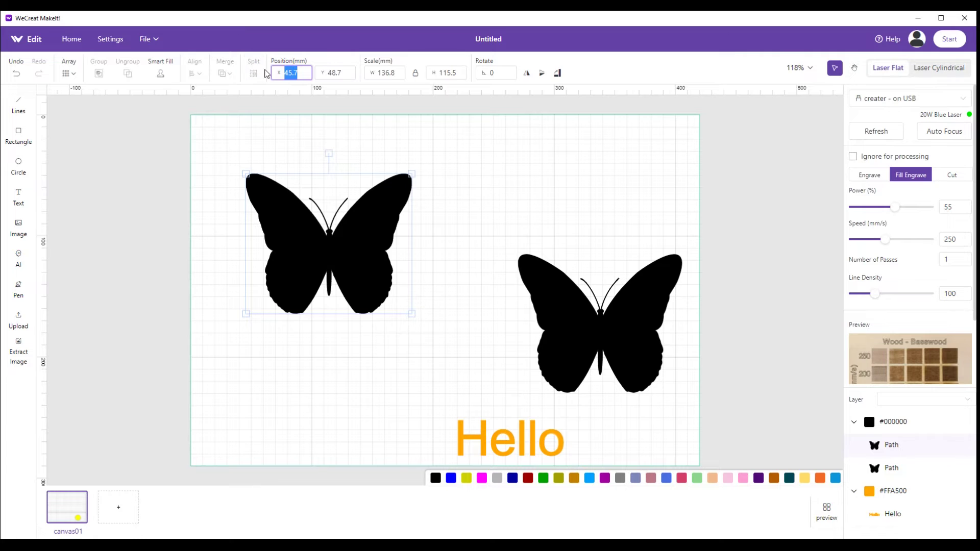
pyautogui.write('0')
pyautogui.click(323, 75)
pyautogui.write('0')
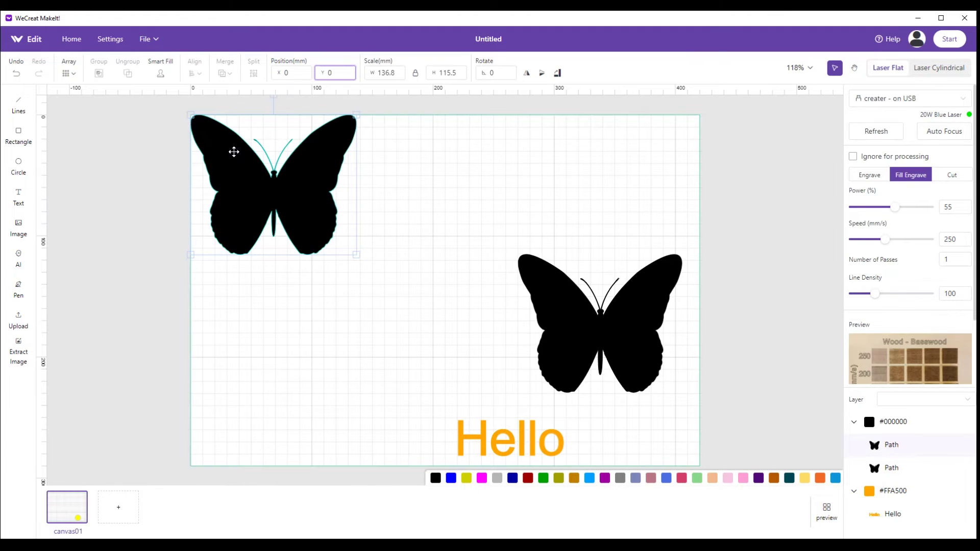
pyautogui.click(400, 203)
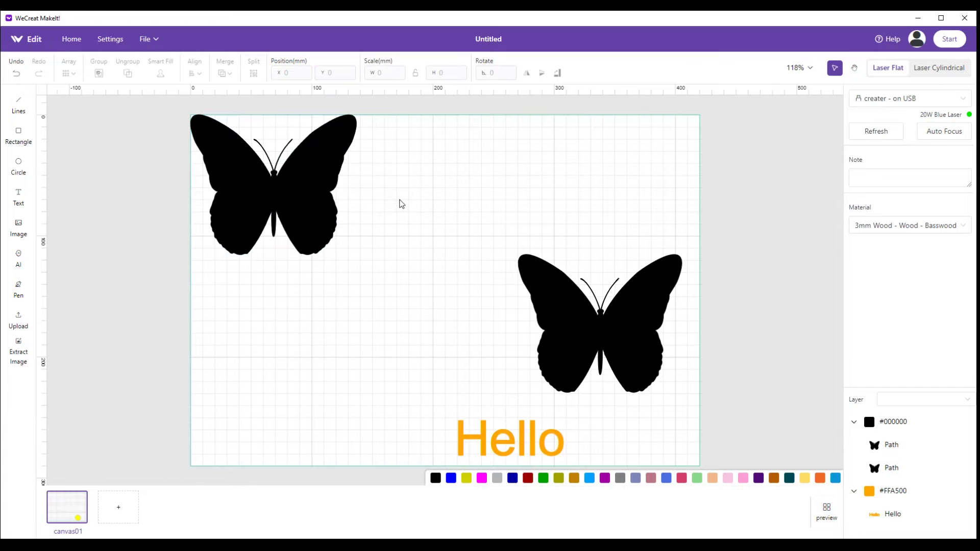
pyautogui.click(325, 225)
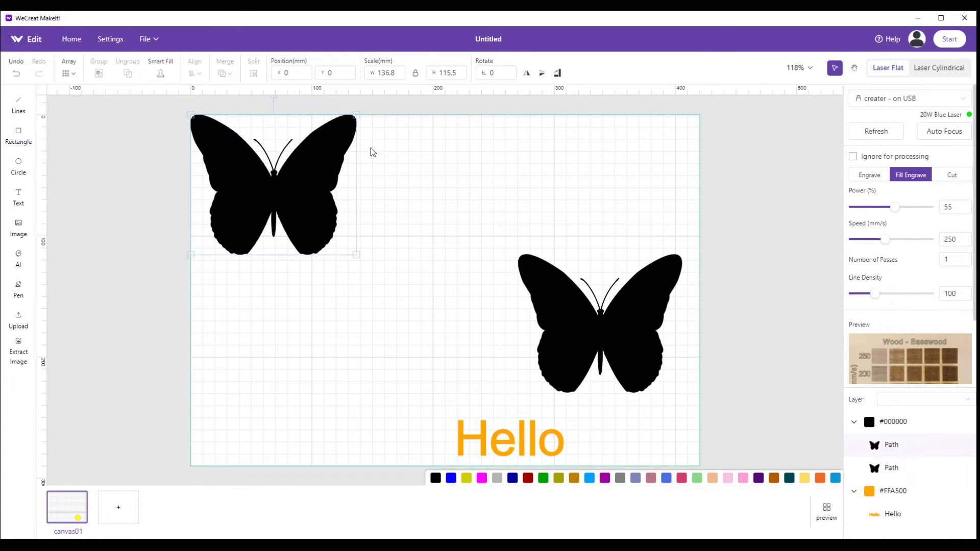
pyautogui.click(397, 74)
pyautogui.moveTo(399, 72); pyautogui.dragTo(373, 73)
# Step: Unlock the aspect ratio and set the butterfly's width and height to 130 mm
pyautogui.write('30')
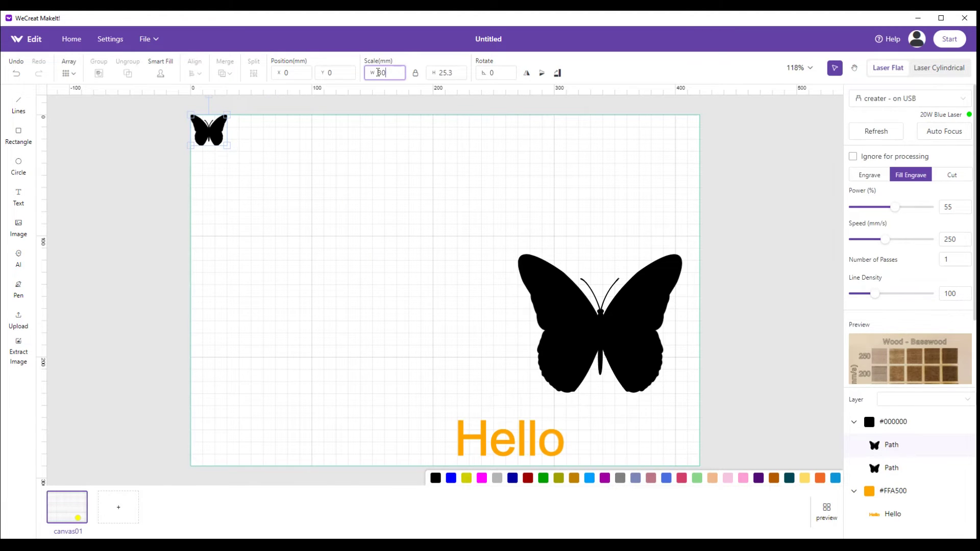
pyautogui.write('1')
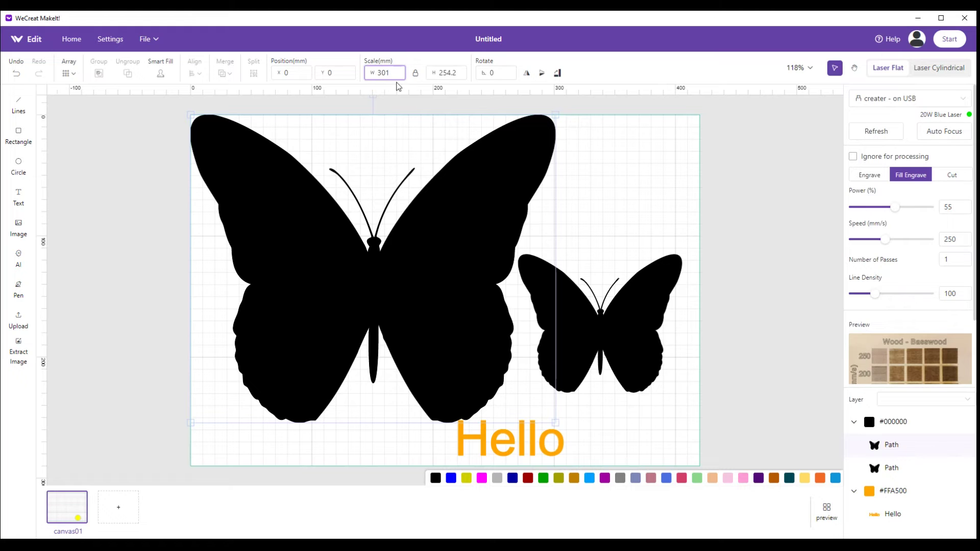
pyautogui.moveTo(401, 74); pyautogui.dragTo(366, 73)
pyautogui.write('130')
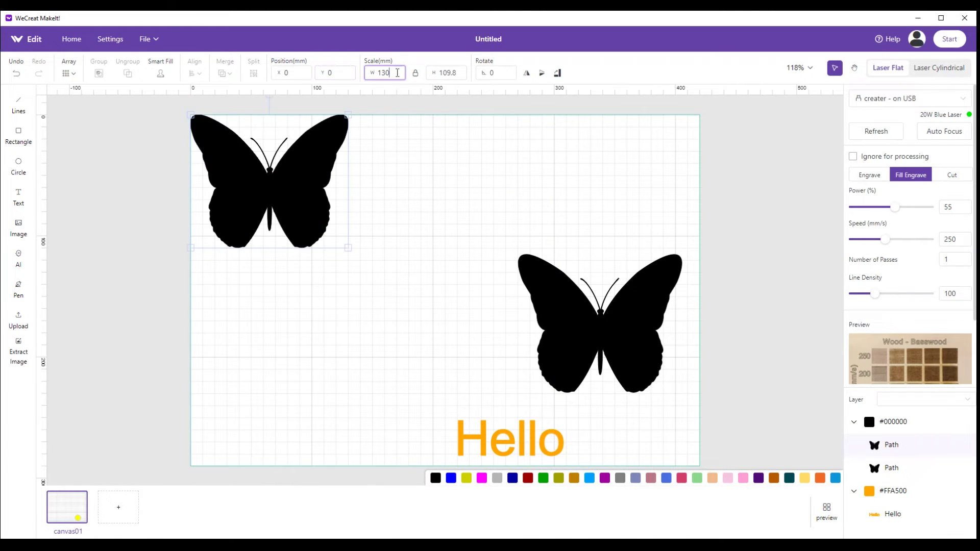
pyautogui.moveTo(460, 75); pyautogui.dragTo(431, 74)
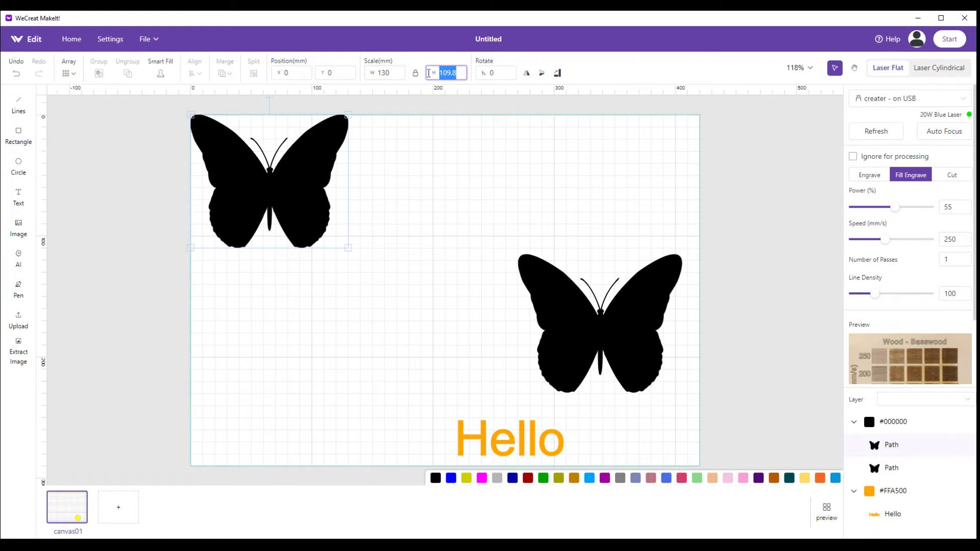
pyautogui.click(415, 72)
pyautogui.moveTo(457, 74); pyautogui.dragTo(436, 74)
pyautogui.write('130')
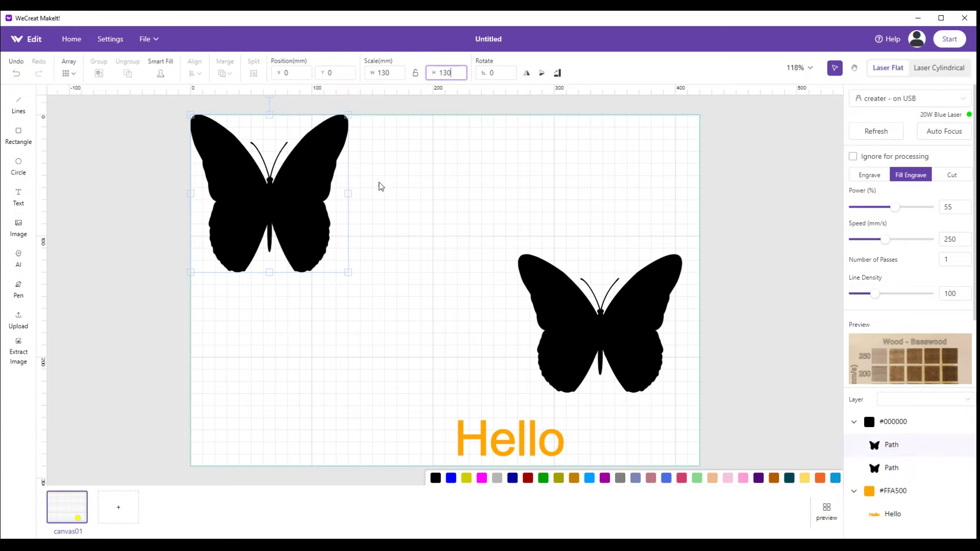
pyautogui.moveTo(308, 169); pyautogui.dragTo(343, 197)
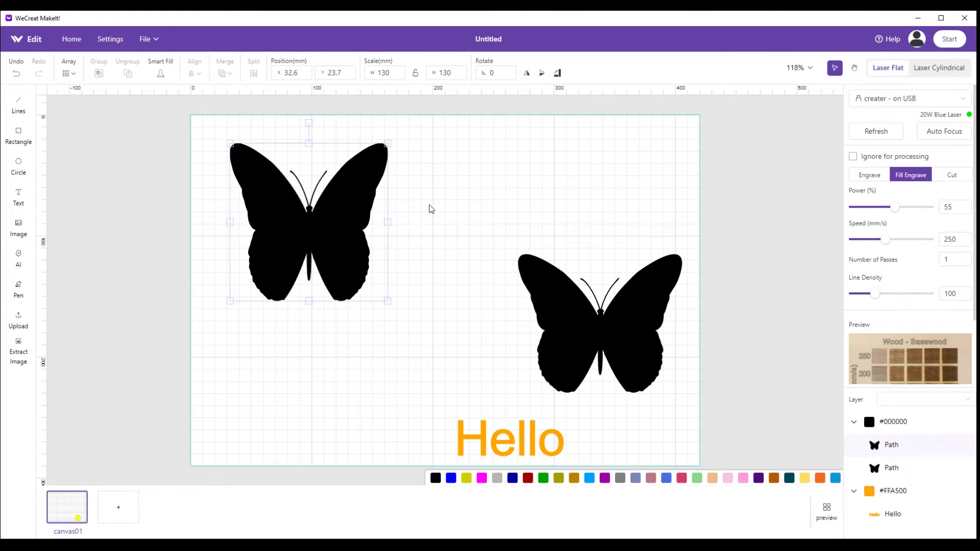
pyautogui.click(416, 76)
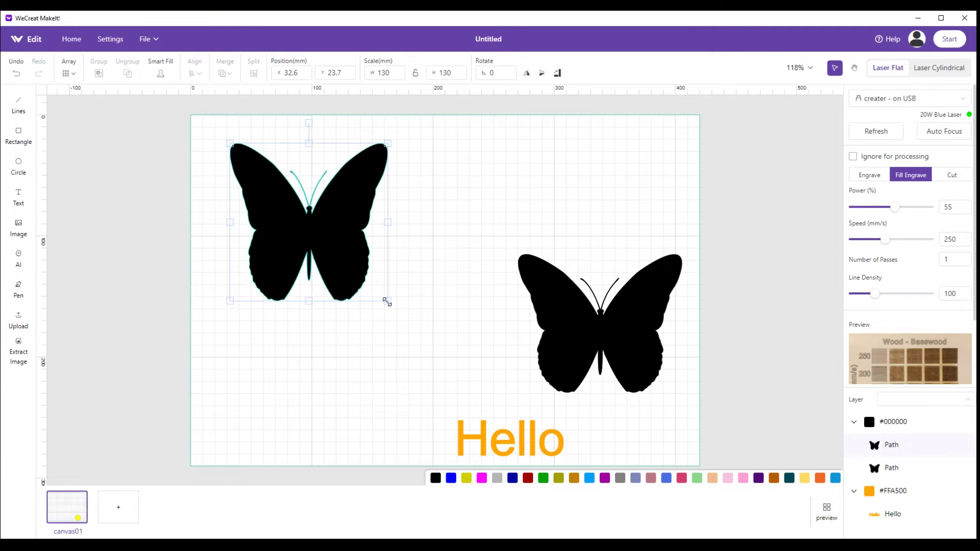
pyautogui.moveTo(387, 302); pyautogui.dragTo(374, 229)
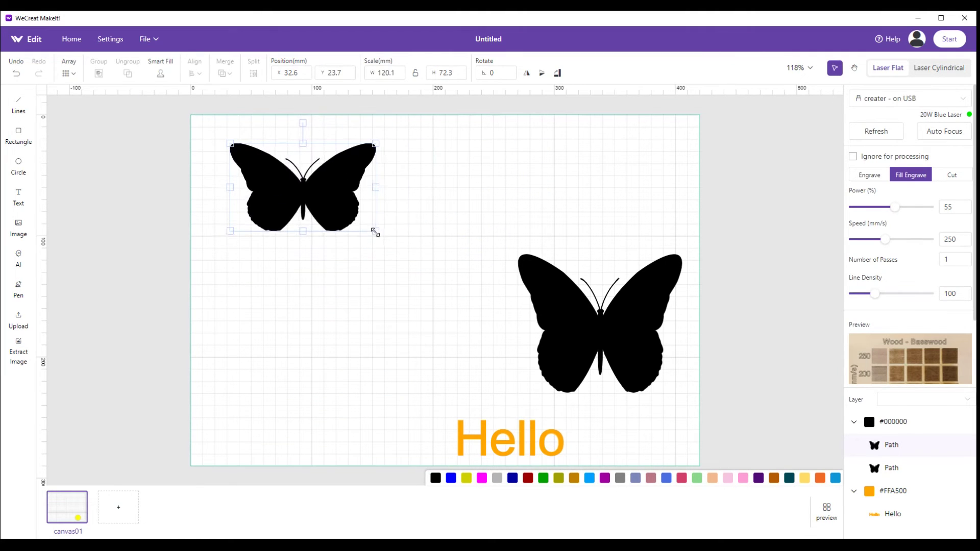
# Step: Re-enter 130 × 130 mm, relock the aspect ratio, and scale it to 92.4 × 92.4 mm
pyautogui.doubleClick(401, 70)
pyautogui.write('130')
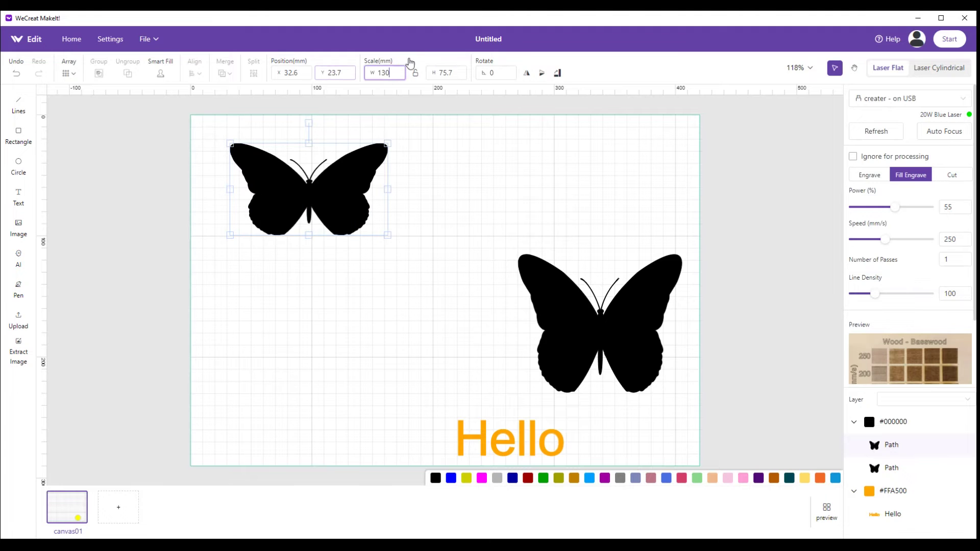
pyautogui.doubleClick(433, 73)
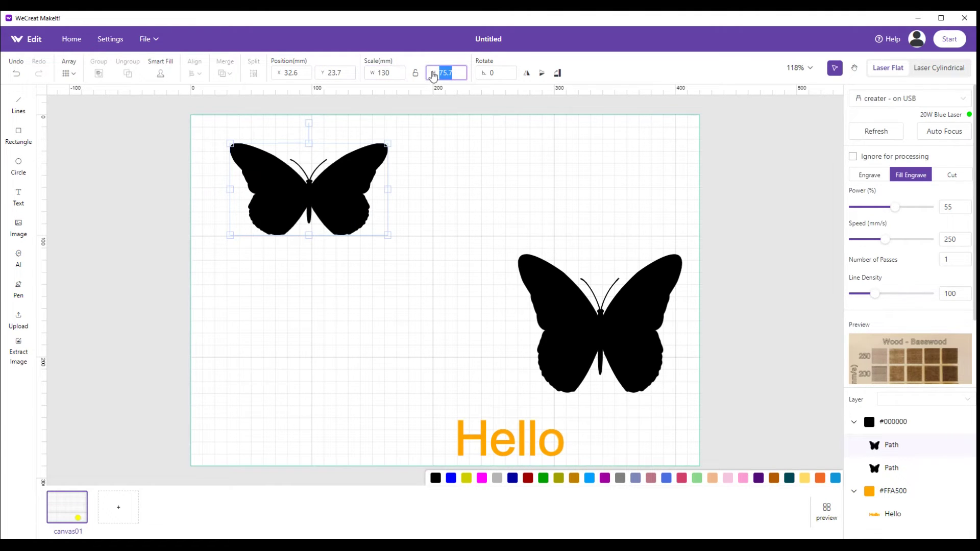
pyautogui.write('130')
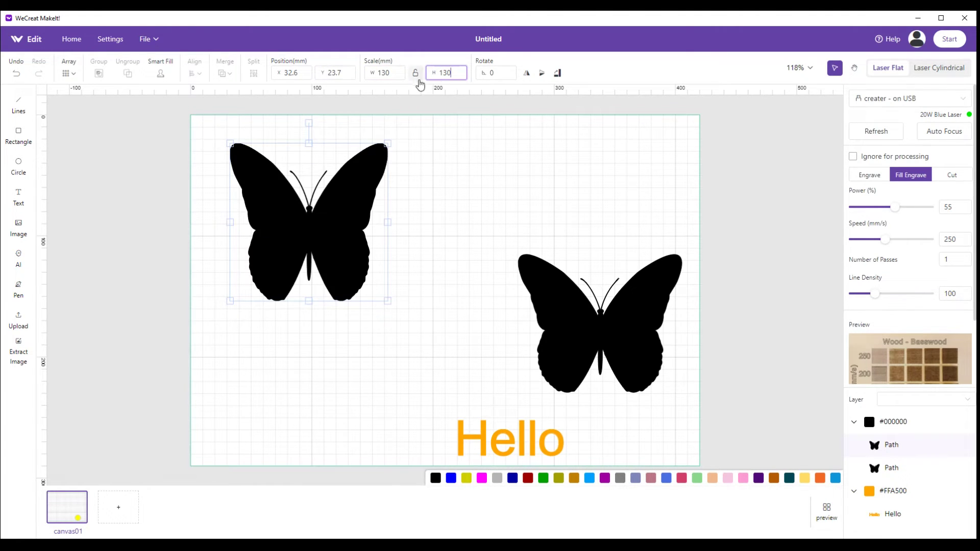
pyautogui.click(416, 74)
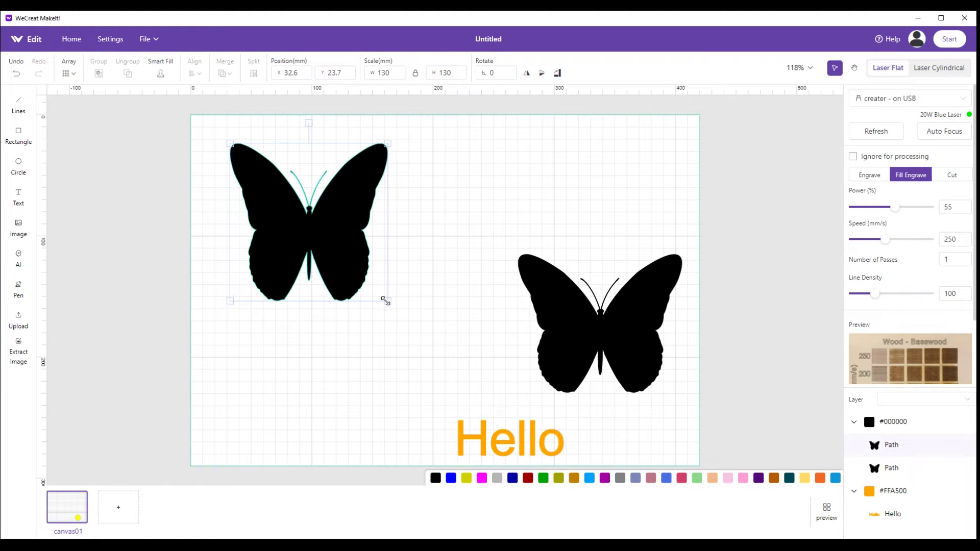
pyautogui.moveTo(385, 300); pyautogui.dragTo(445, 373)
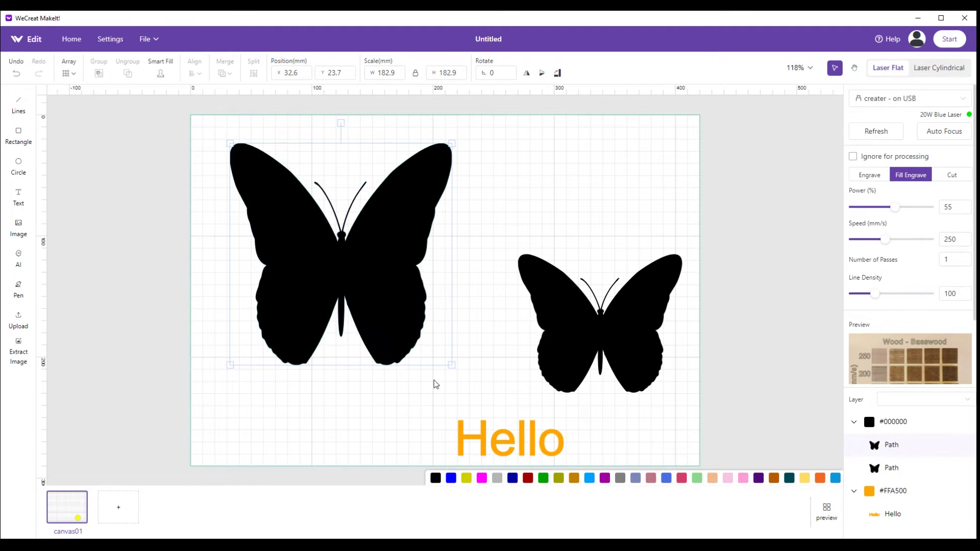
pyautogui.moveTo(450, 368); pyautogui.dragTo(358, 240)
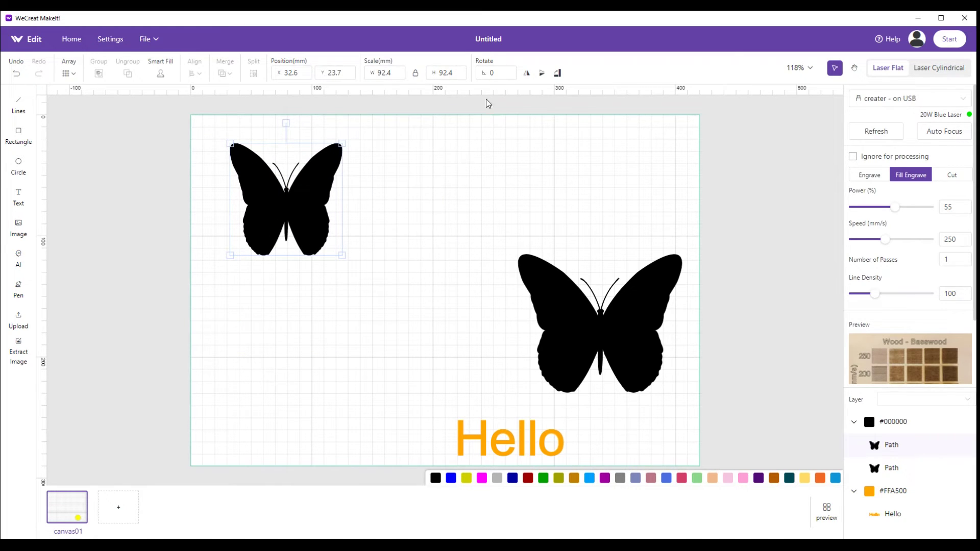
pyautogui.click(492, 73)
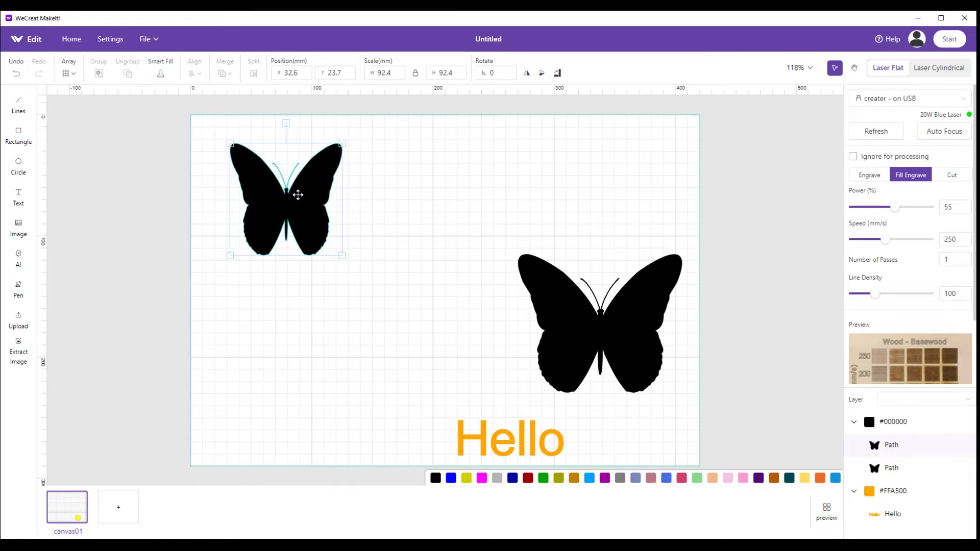
# Step: Move the butterfly to X 82, Y 49.5 mm, rotate it 90°, then turn it back to 0°
pyautogui.moveTo(297, 193); pyautogui.dragTo(357, 226)
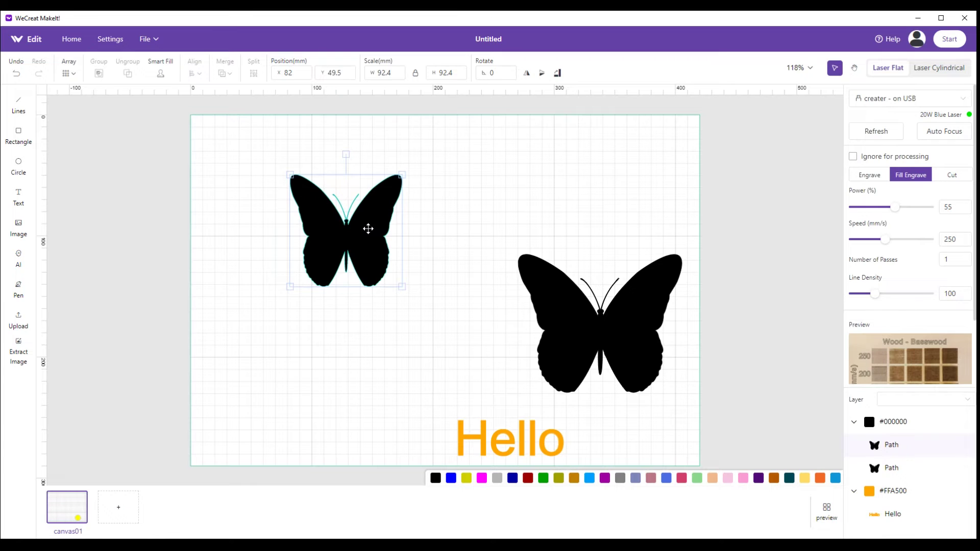
pyautogui.click(494, 71)
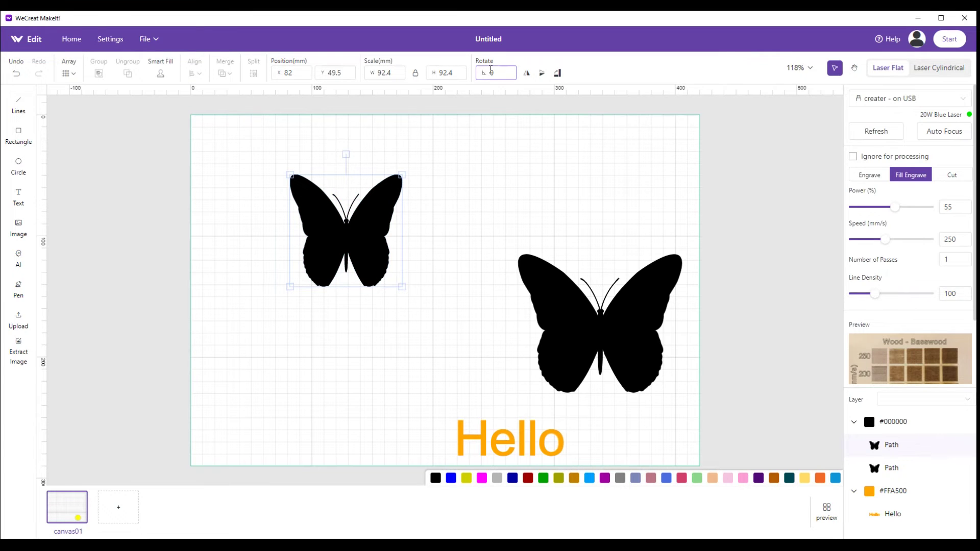
pyautogui.moveTo(490, 70); pyautogui.dragTo(496, 72)
pyautogui.write('90')
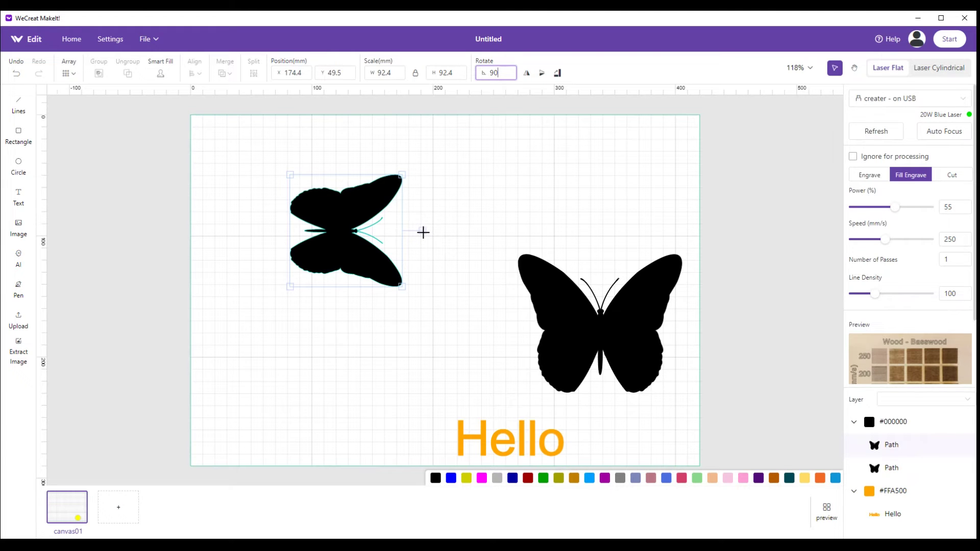
pyautogui.moveTo(423, 232); pyautogui.dragTo(346, 180)
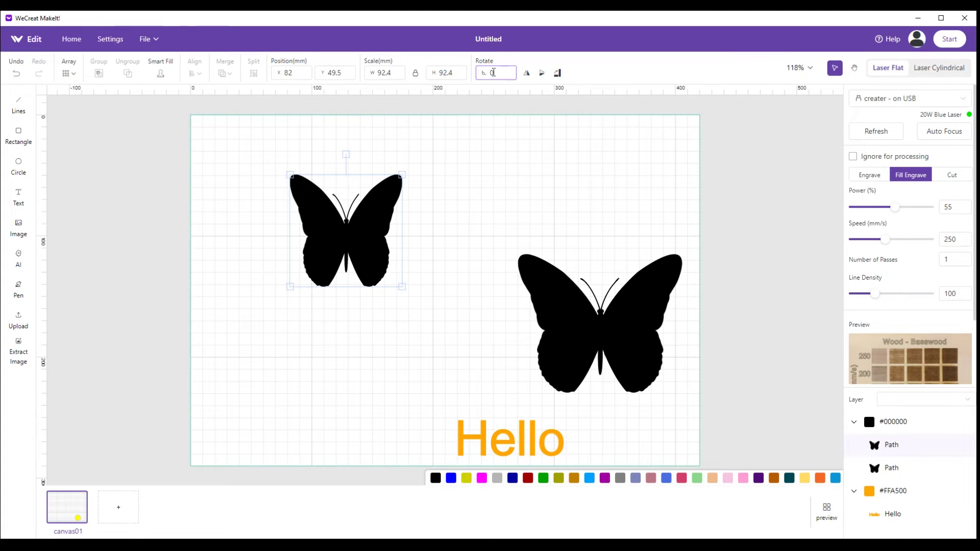
# Step: Move Hello up toward the middle and rotate it 45°
pyautogui.moveTo(511, 429); pyautogui.dragTo(400, 344)
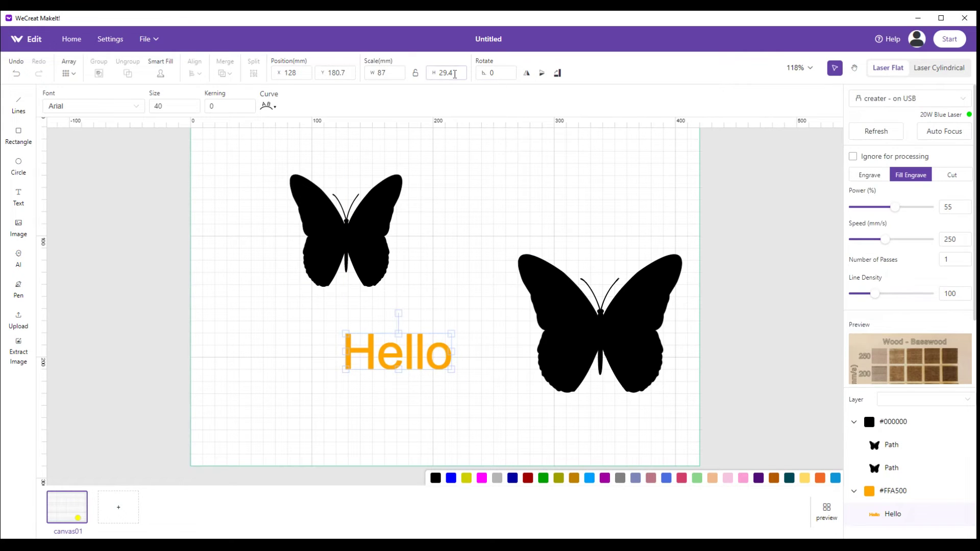
pyautogui.doubleClick(491, 71)
pyautogui.write('45')
pyautogui.press('Return')
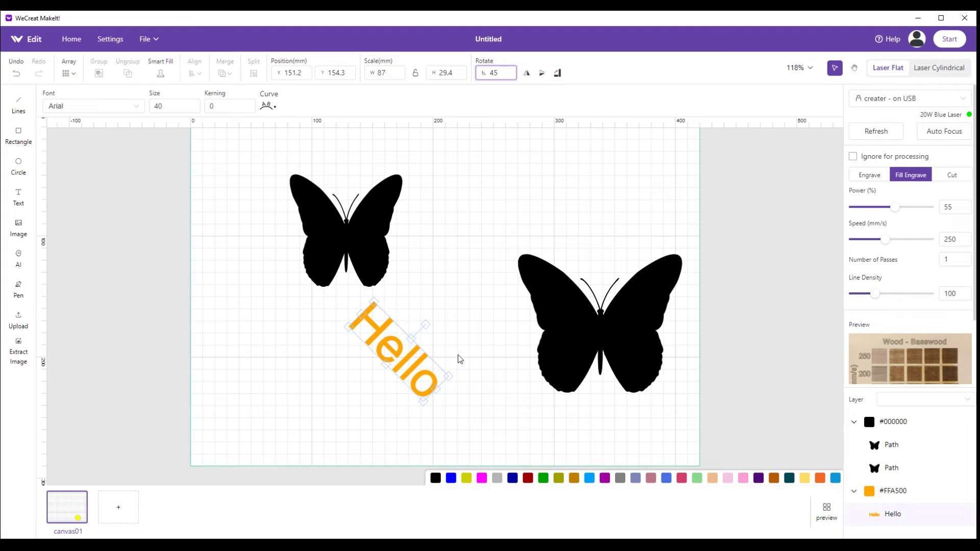
pyautogui.moveTo(426, 323); pyautogui.dragTo(427, 326)
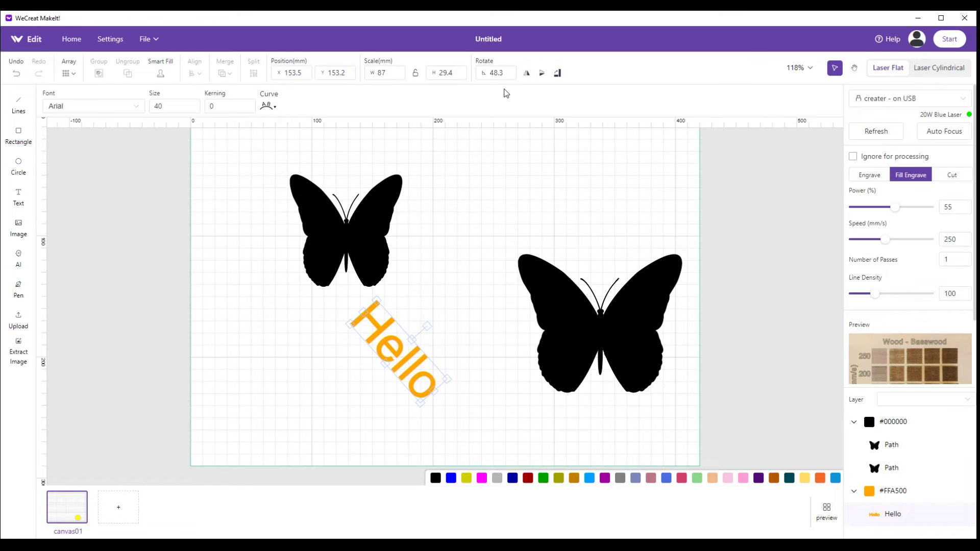
# Step: Try Hello at 45°, 0° and -45°, undo the last tilt, and move it lower
pyautogui.click(487, 73)
pyautogui.write('45')
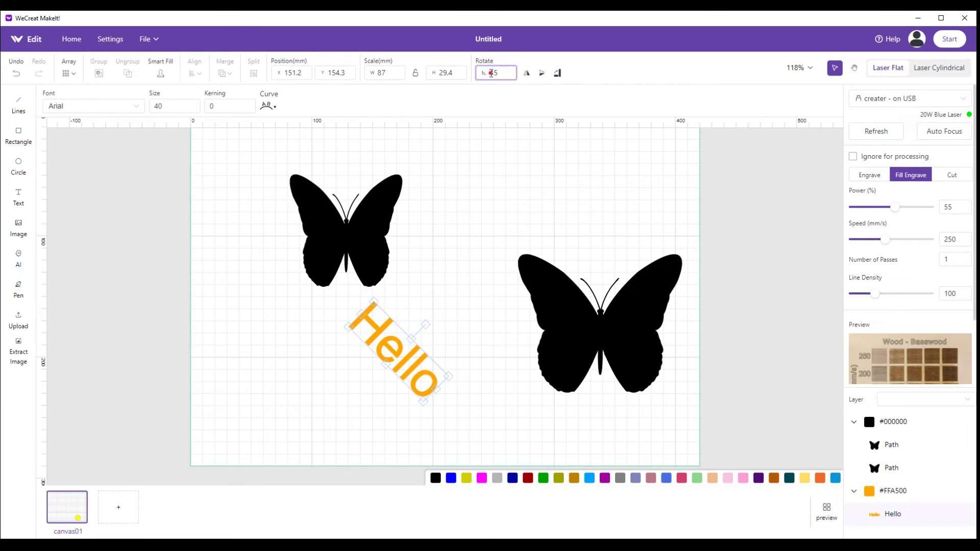
pyautogui.moveTo(491, 73); pyautogui.dragTo(500, 74)
pyautogui.write('0')
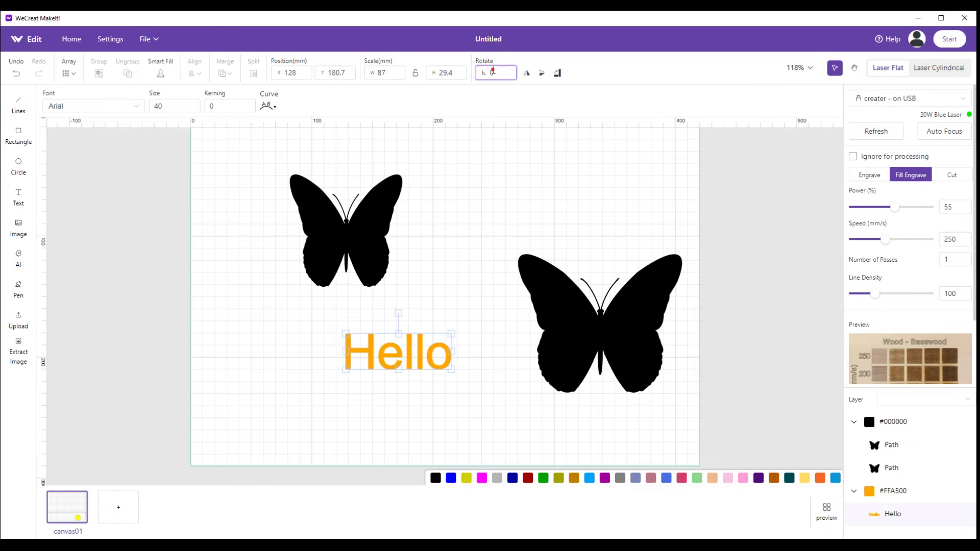
pyautogui.doubleClick(491, 71)
pyautogui.write('45')
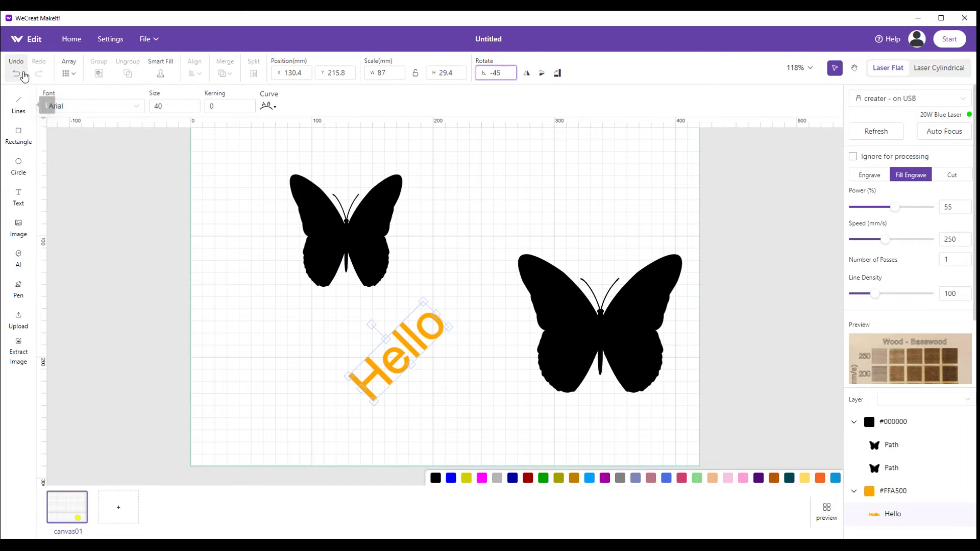
pyautogui.click(19, 75)
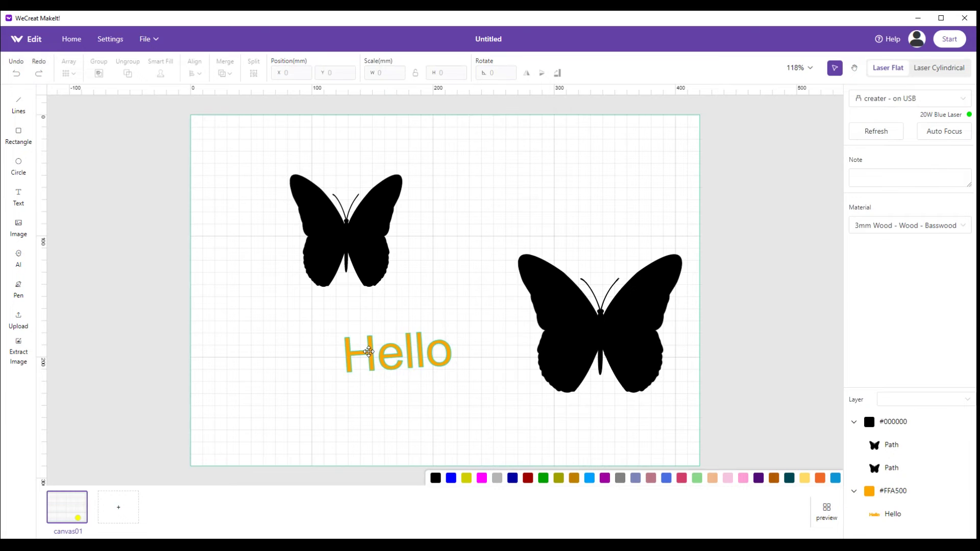
pyautogui.moveTo(368, 351); pyautogui.dragTo(549, 448)
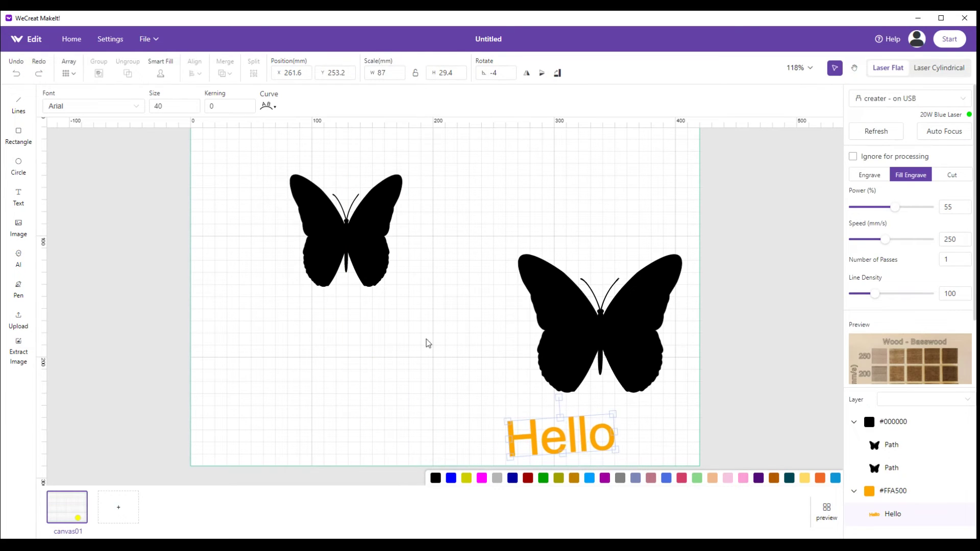
# Step: Move the small butterfly to the lower left and the Hello text to the upper left
pyautogui.moveTo(325, 222); pyautogui.dragTo(333, 260)
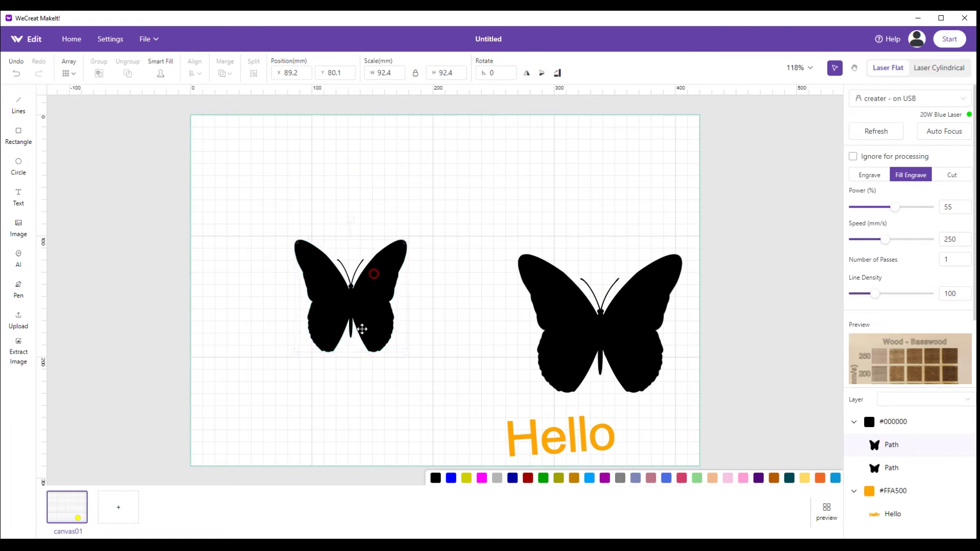
pyautogui.moveTo(372, 274); pyautogui.dragTo(334, 397)
pyautogui.moveTo(533, 427); pyautogui.dragTo(343, 198)
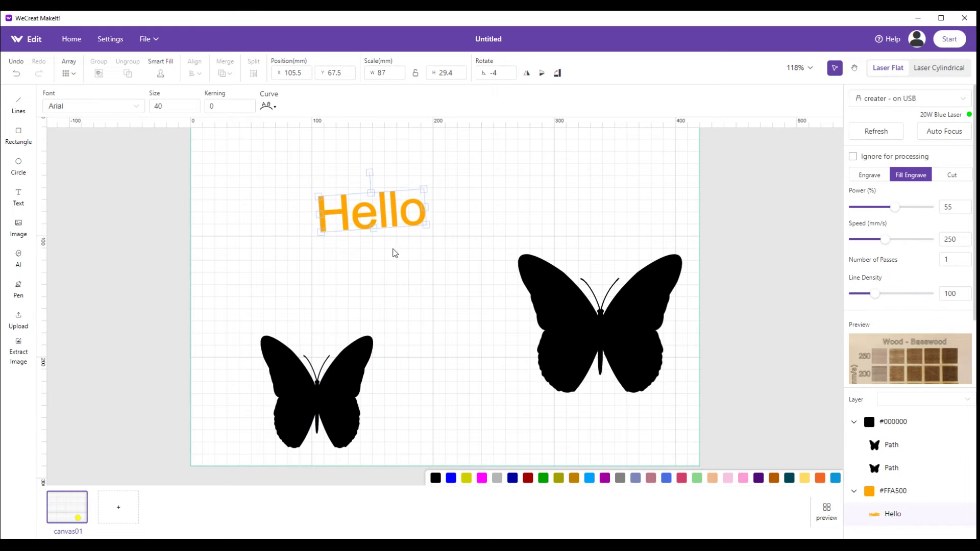
# Step: Mirror Hello horizontally and back twice, leaving it reading normally
pyautogui.click(527, 77)
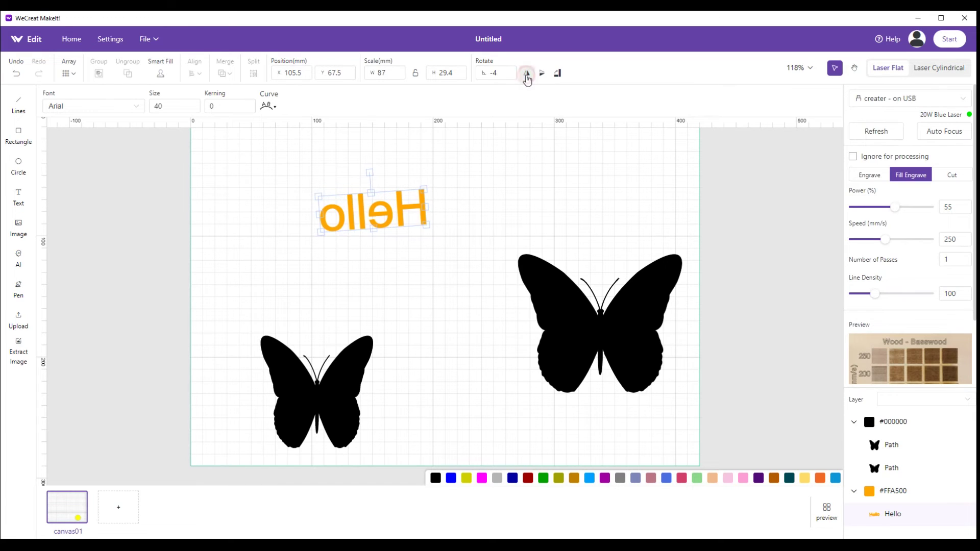
pyautogui.click(527, 77)
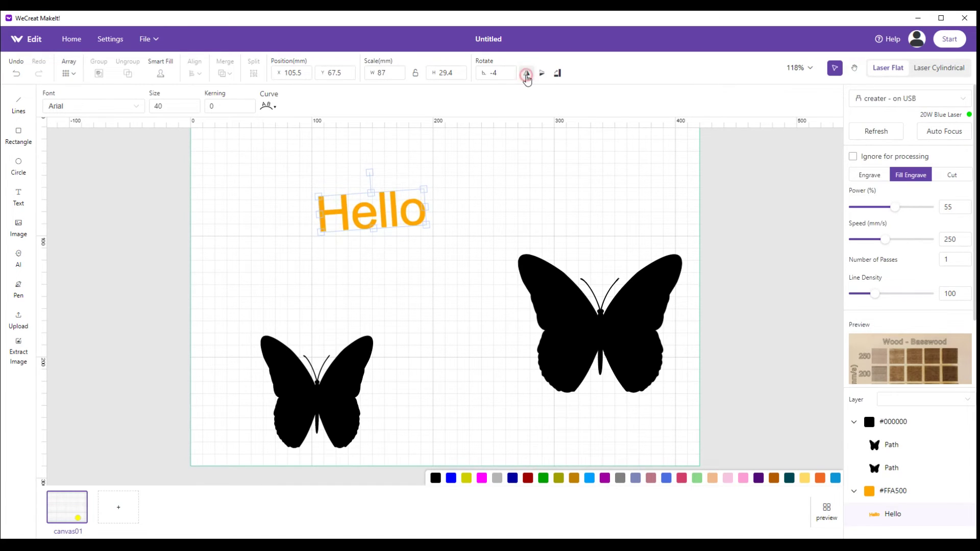
pyautogui.click(527, 76)
pyautogui.click(527, 77)
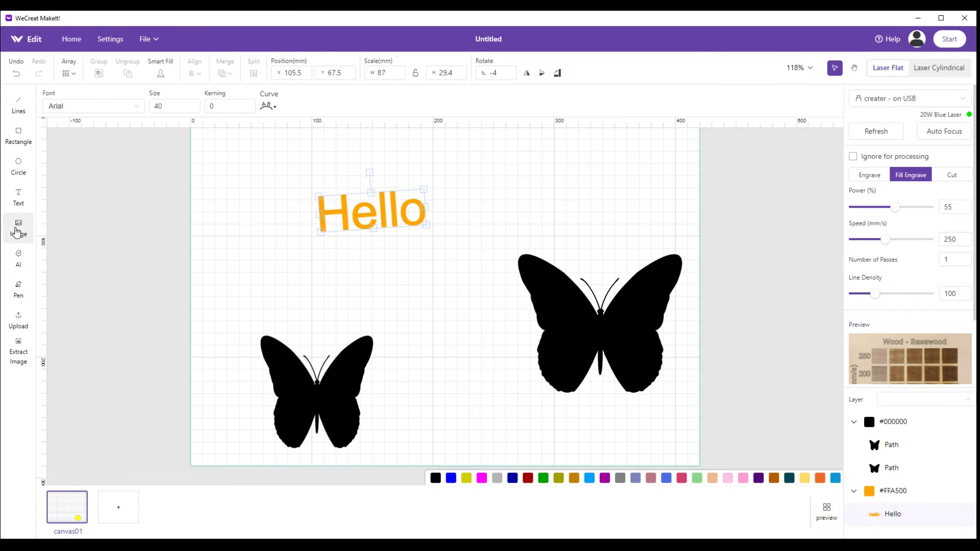
# Step: Insert the dog pup vector with Fill Engrave and move Hello to the canvas bottom edge
pyautogui.click(18, 228)
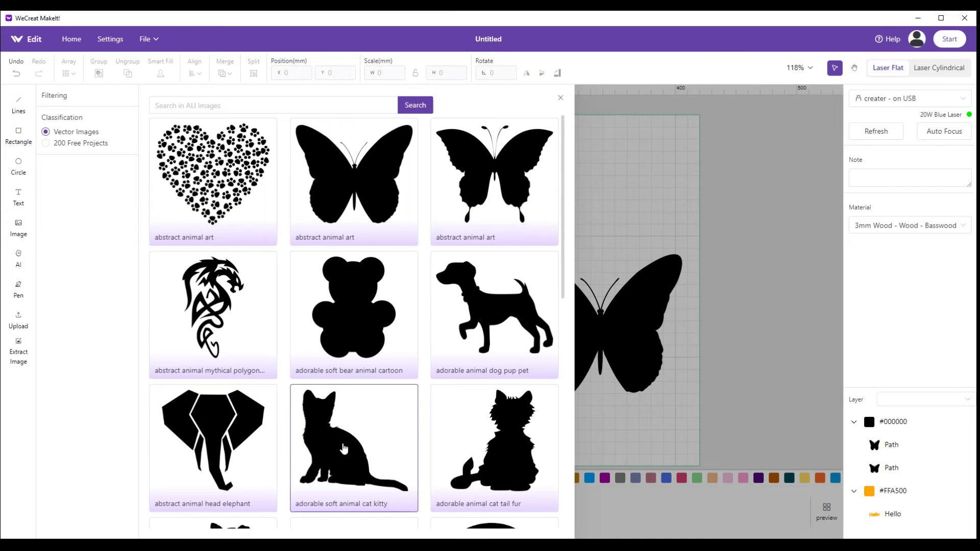
pyautogui.click(481, 306)
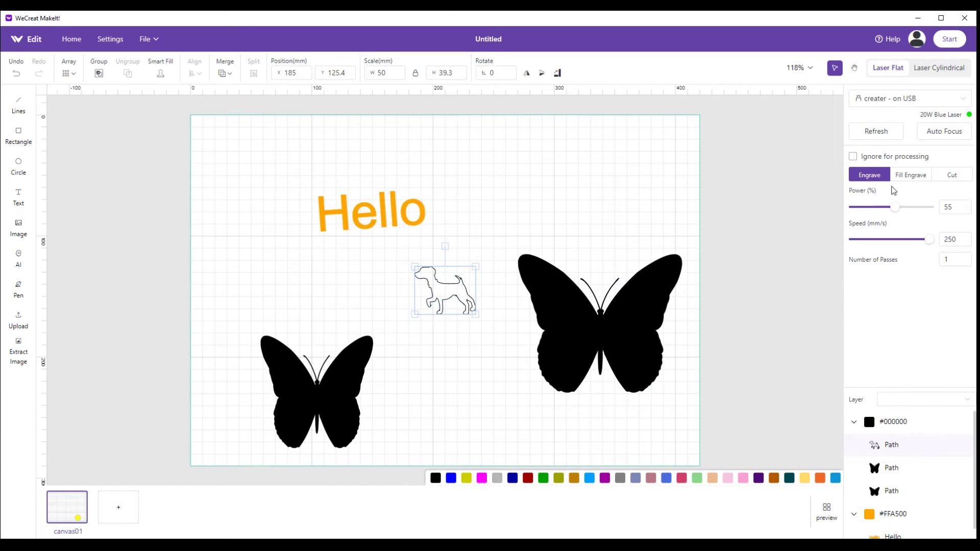
pyautogui.click(900, 174)
pyautogui.moveTo(418, 219); pyautogui.dragTo(535, 454)
# Step: Mirror the dog to face right, shrink it and place it top-right, then move the small butterfly up
pyautogui.moveTo(439, 294); pyautogui.dragTo(418, 186)
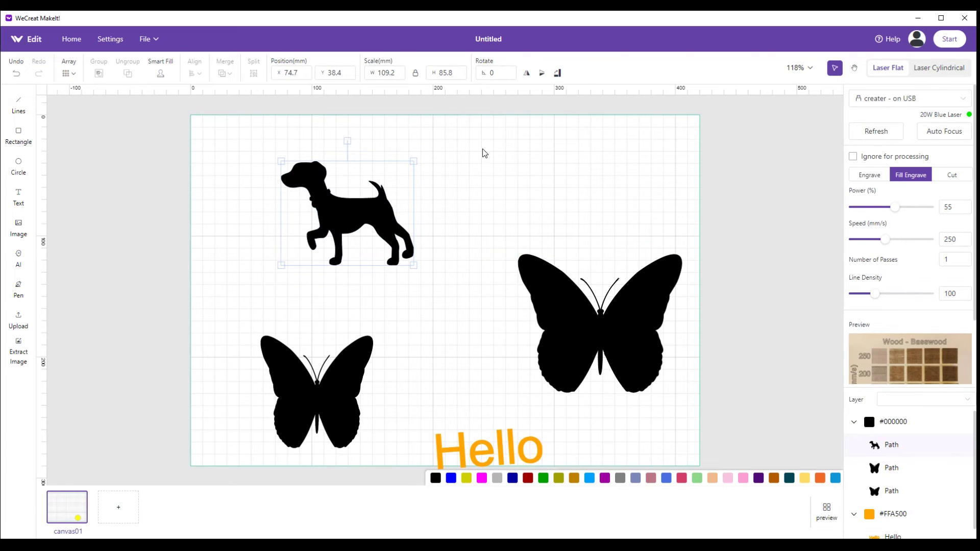
pyautogui.click(528, 77)
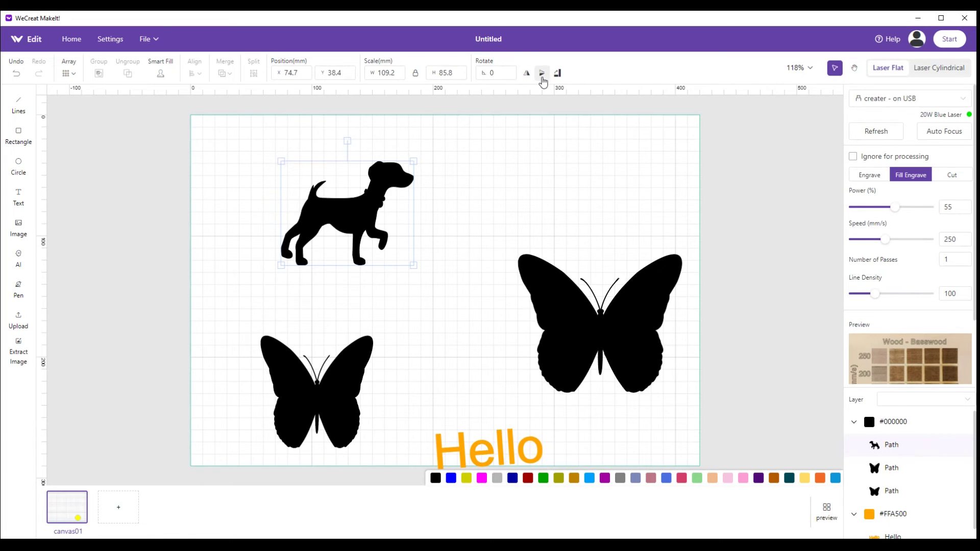
pyautogui.moveTo(357, 203); pyautogui.dragTo(391, 202)
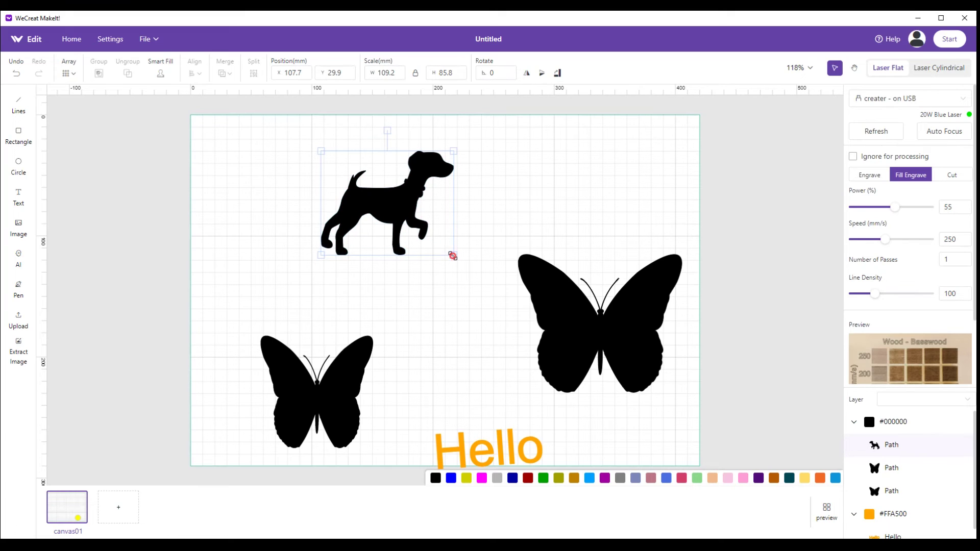
pyautogui.moveTo(453, 256); pyautogui.dragTo(383, 242)
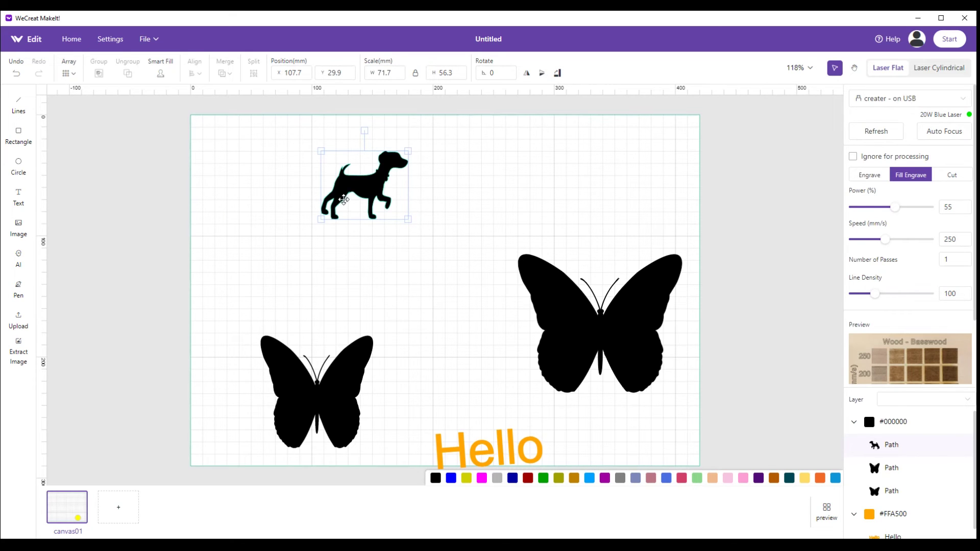
pyautogui.moveTo(350, 192); pyautogui.dragTo(579, 172)
pyautogui.moveTo(332, 379); pyautogui.dragTo(370, 225)
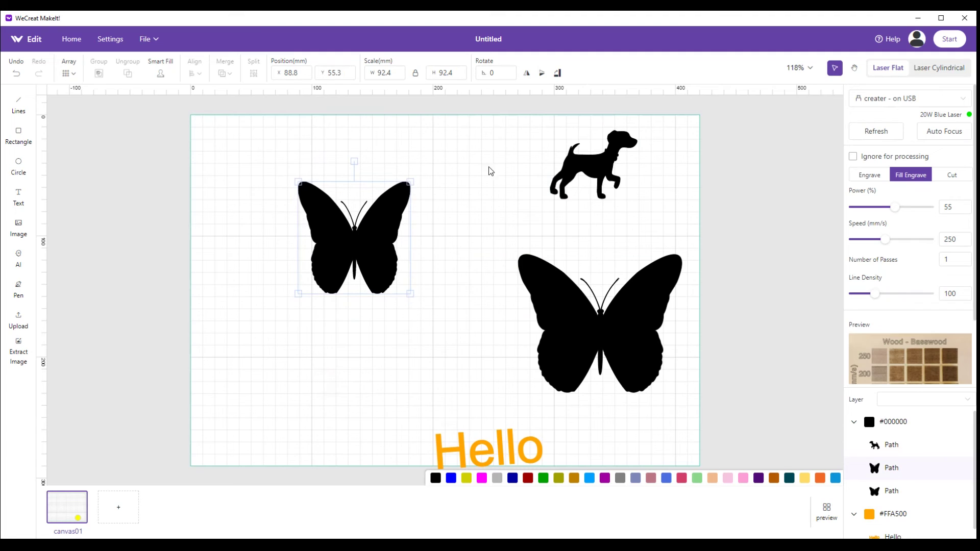
# Step: Flip the small butterfly vertically back to upright, shrink it to 75.6 mm, and move it right and up
pyautogui.click(542, 74)
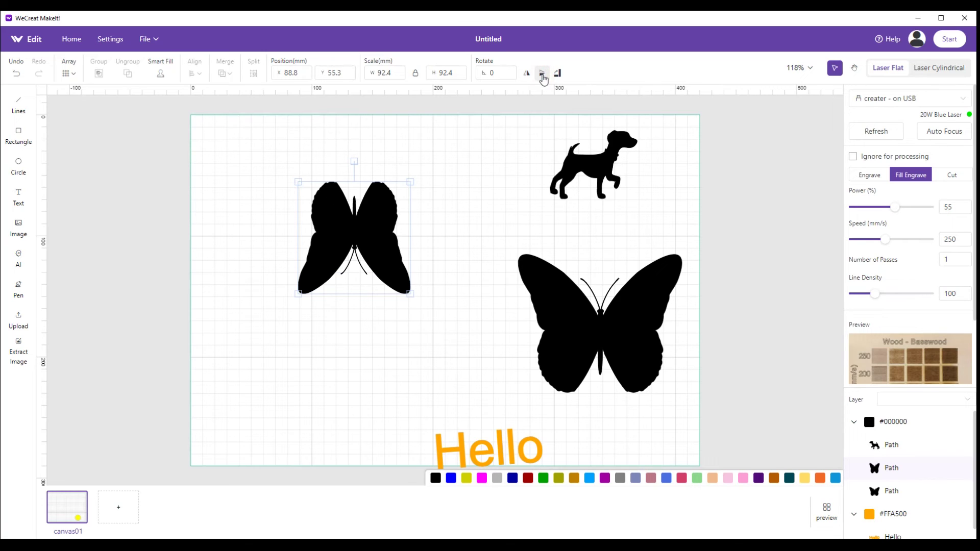
pyautogui.click(542, 74)
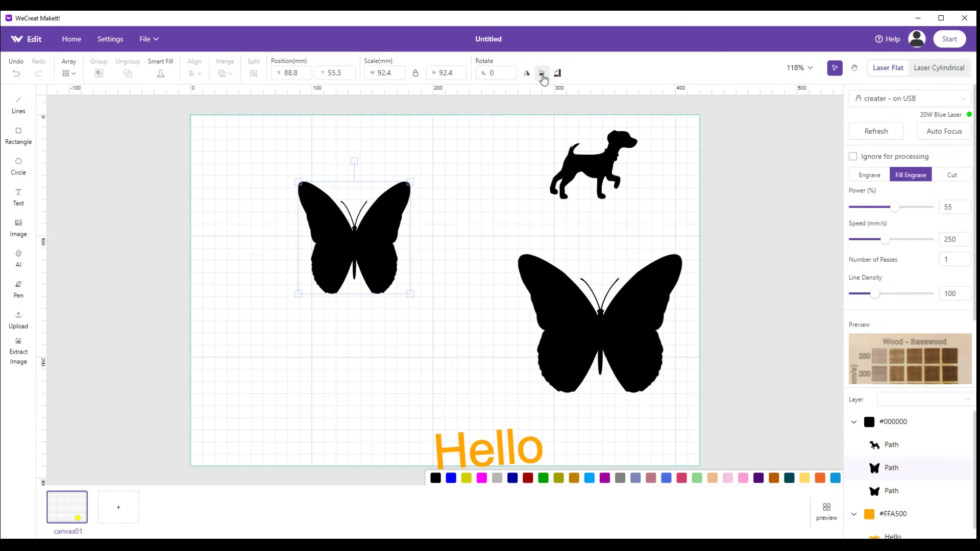
pyautogui.click(543, 74)
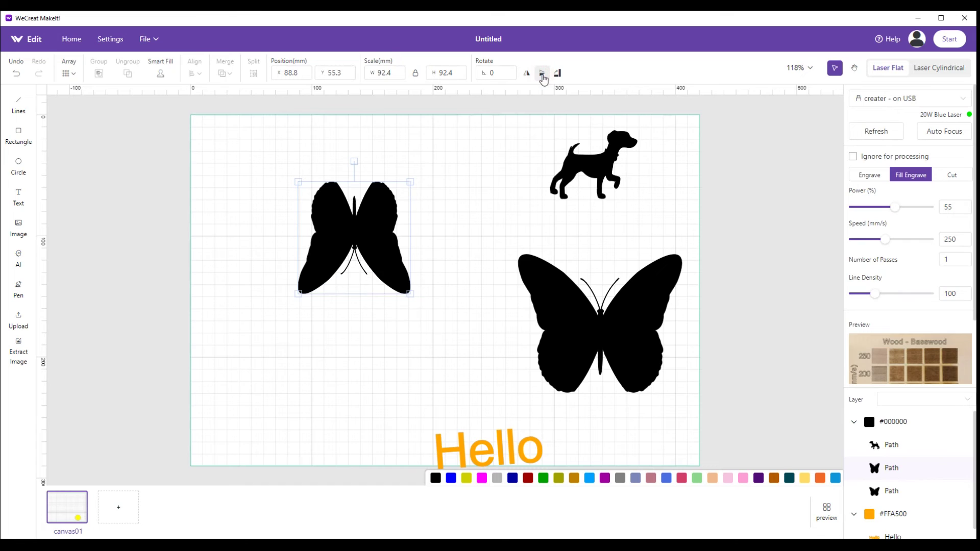
pyautogui.click(543, 75)
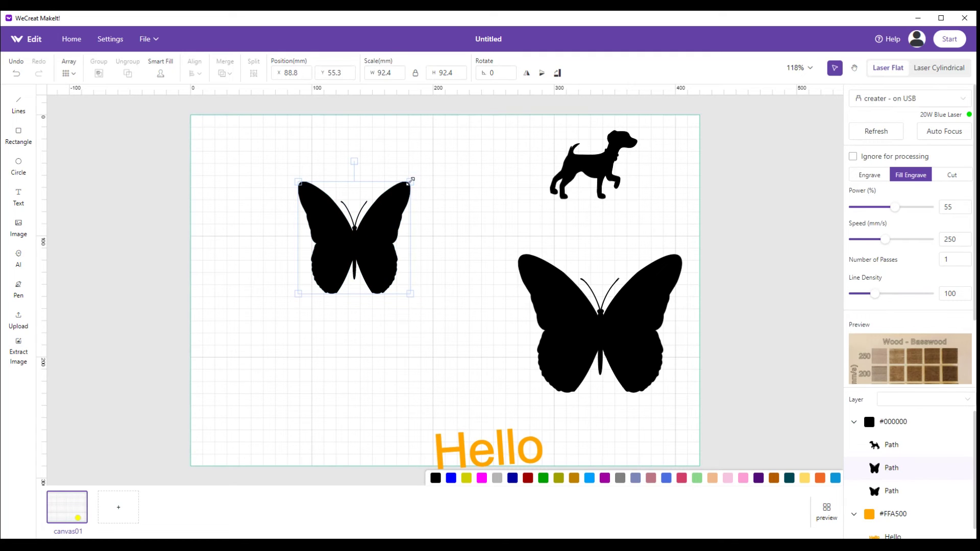
pyautogui.moveTo(411, 180); pyautogui.dragTo(280, 136)
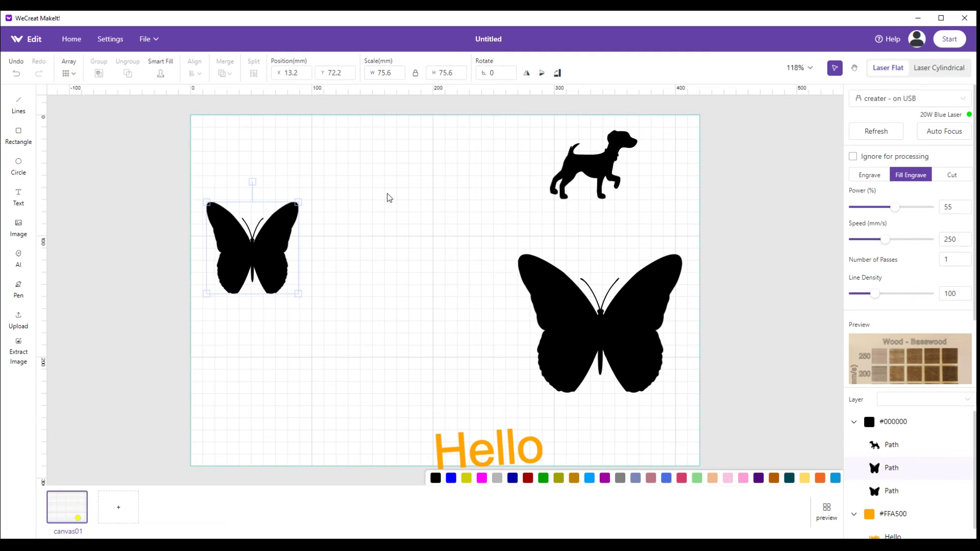
pyautogui.moveTo(235, 252); pyautogui.dragTo(326, 232)
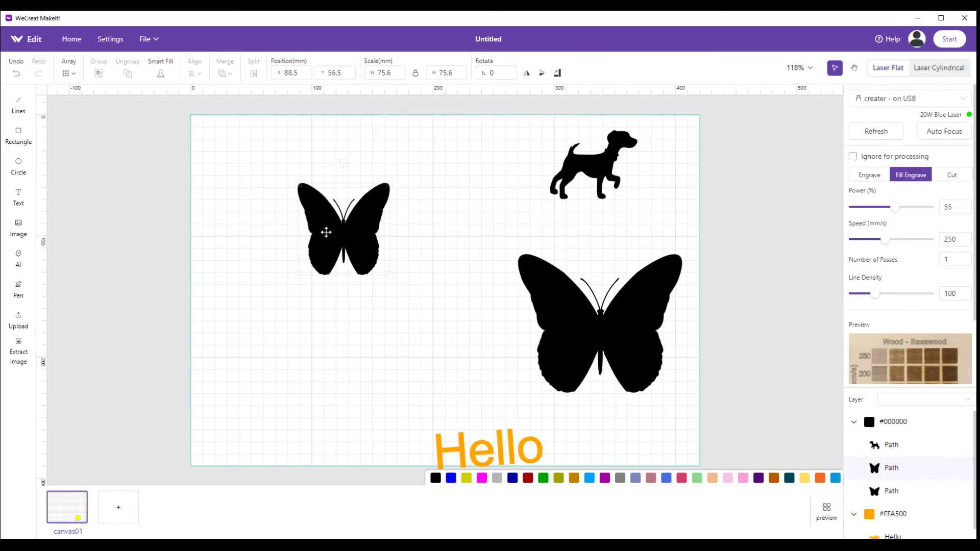
pyautogui.click(558, 75)
pyautogui.click(558, 74)
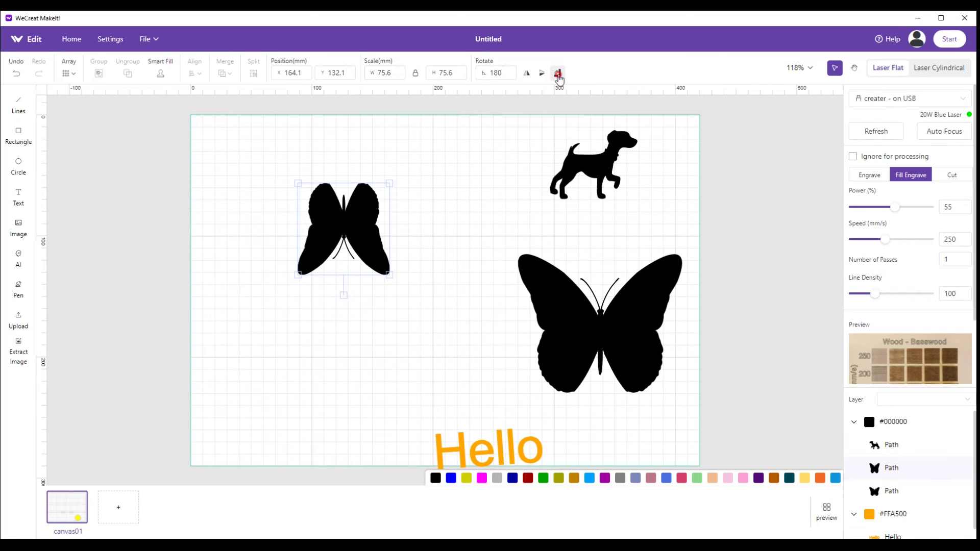
pyautogui.click(558, 74)
pyautogui.click(557, 74)
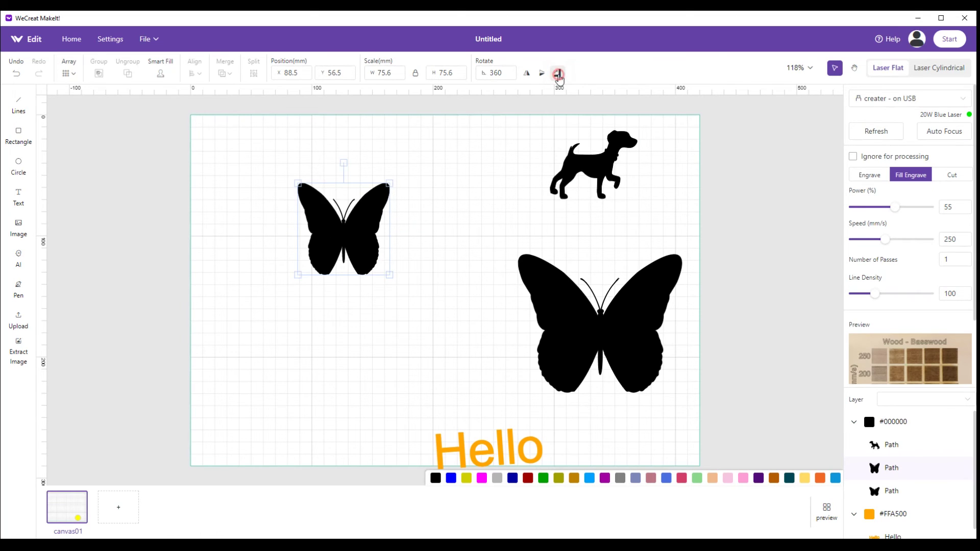
pyautogui.click(558, 75)
pyautogui.click(558, 75)
pyautogui.click(558, 75)
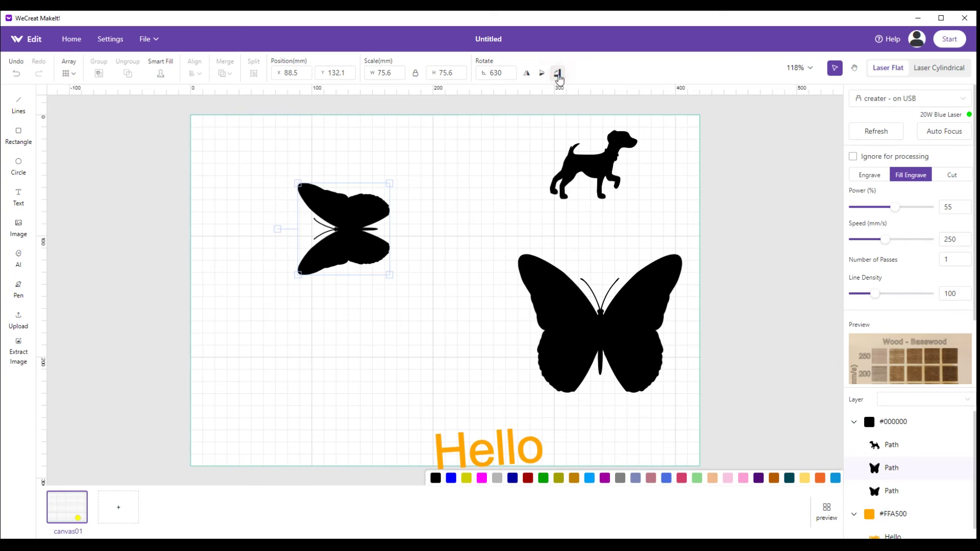
pyautogui.click(558, 75)
pyautogui.doubleClick(512, 77)
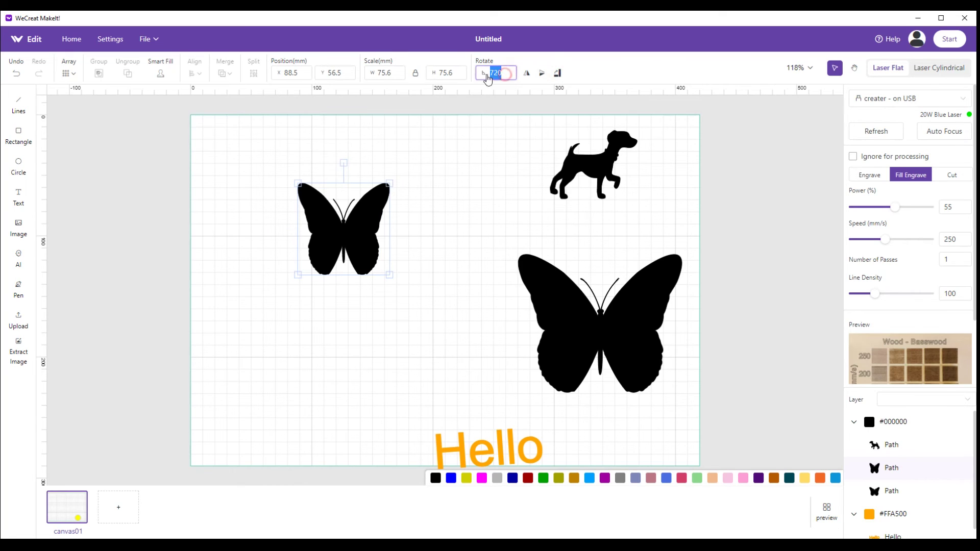
pyautogui.write('0')
pyautogui.click(558, 74)
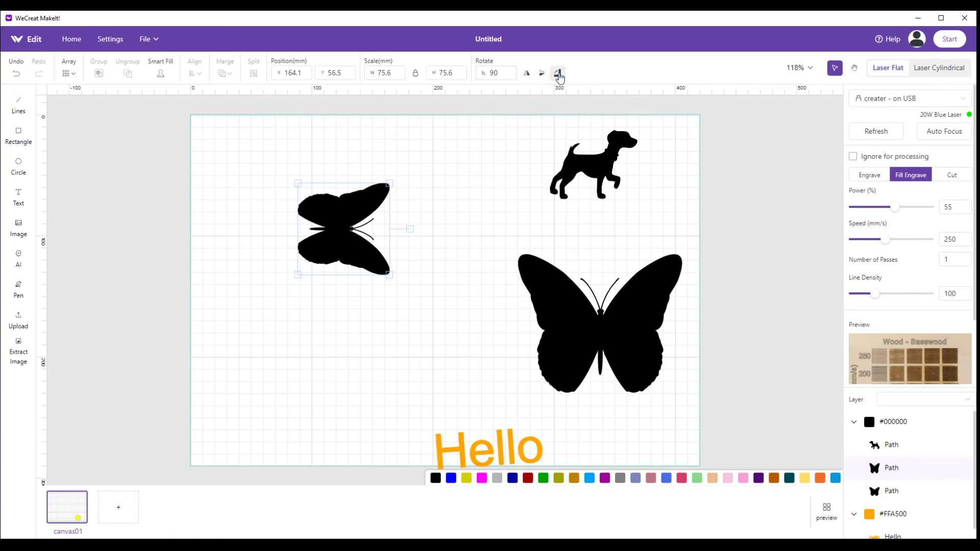
pyautogui.click(558, 75)
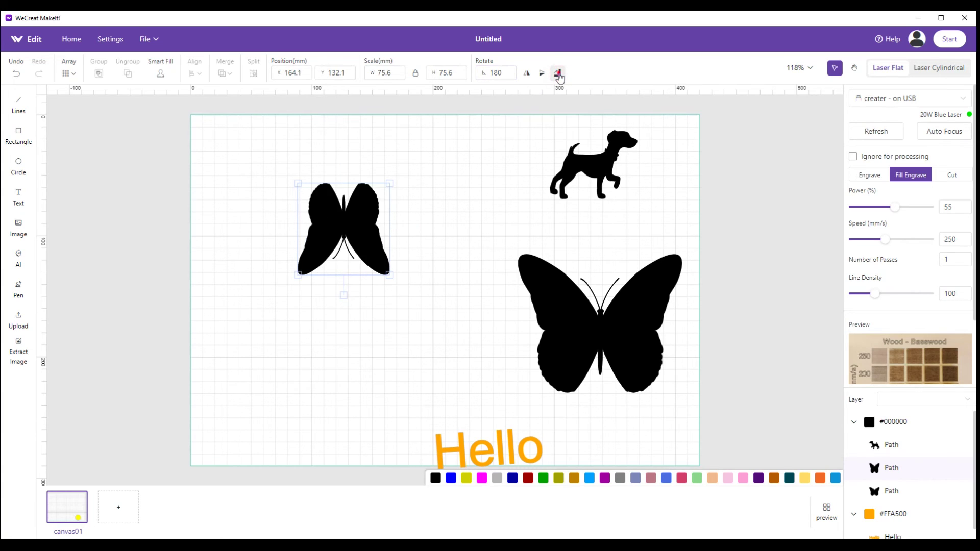
pyautogui.click(559, 74)
pyautogui.click(559, 75)
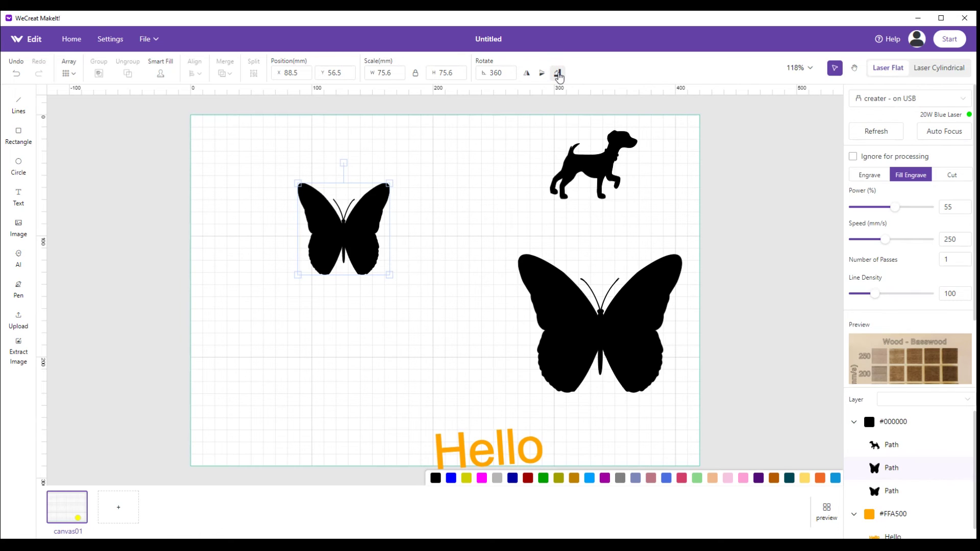
pyautogui.click(463, 167)
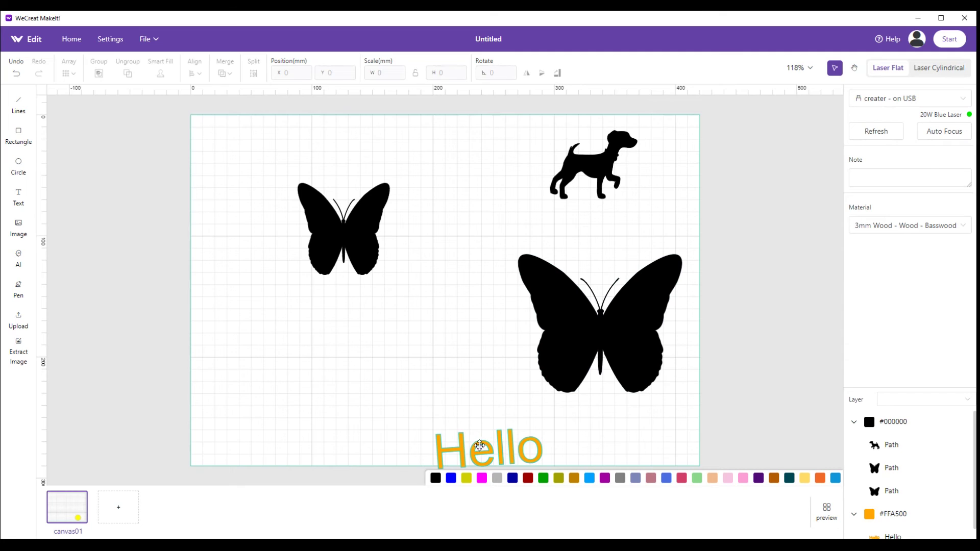
# Step: Drag Hello up into the lower middle of the canvas and select the small butterfly
pyautogui.moveTo(477, 447); pyautogui.dragTo(425, 396)
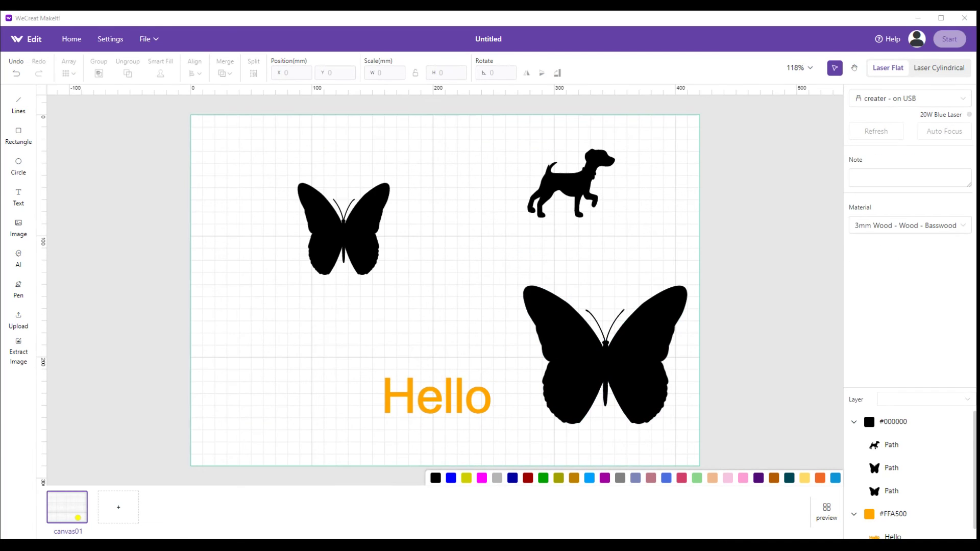
pyautogui.click(344, 231)
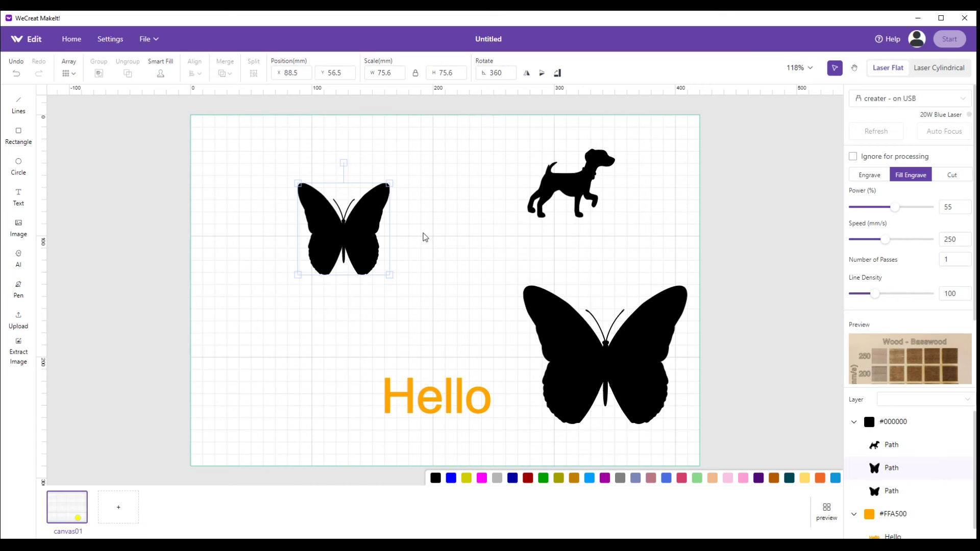
# Step: Zoom in and out repeatedly with the mouse wheel, then fit the board to the window
pyautogui.scroll(-5, 428, 253)
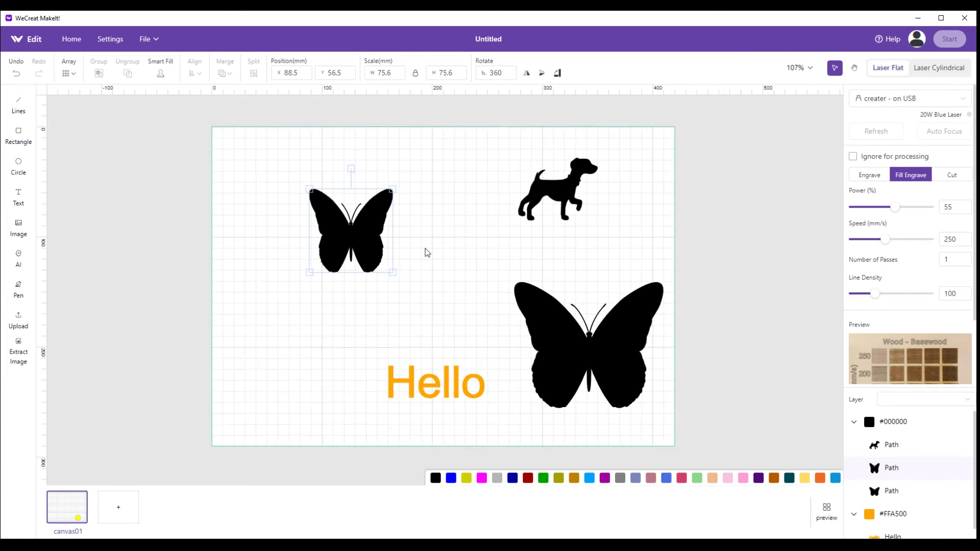
pyautogui.scroll(3, 427, 253)
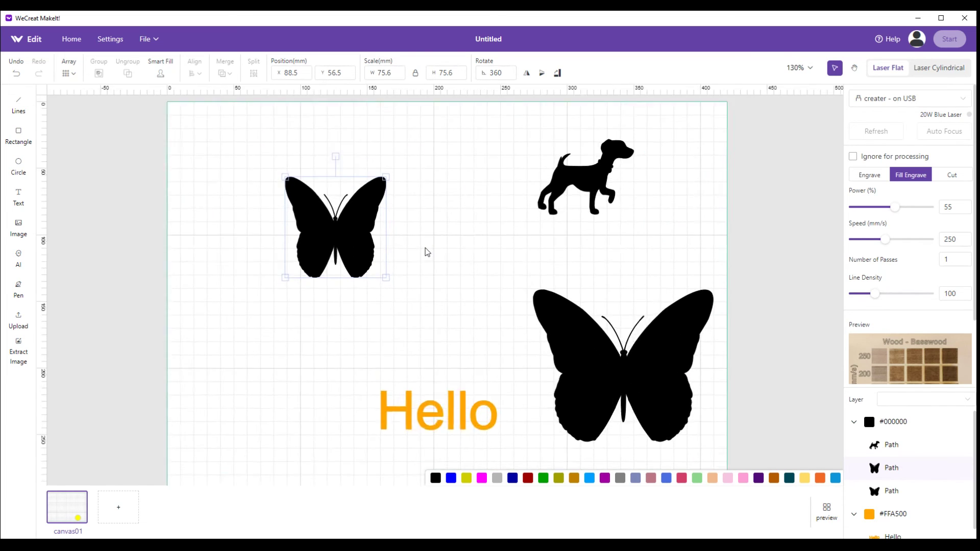
pyautogui.scroll(-3, 428, 253)
pyautogui.scroll(3, 427, 251)
pyautogui.scroll(3, 427, 251)
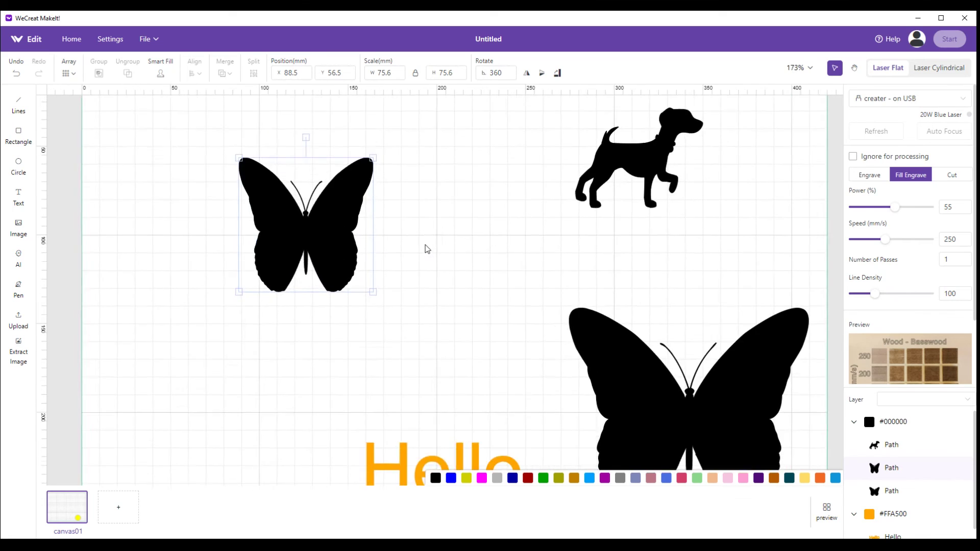
pyautogui.scroll(-4, 427, 250)
pyautogui.scroll(2, 428, 249)
pyautogui.scroll(-3, 427, 248)
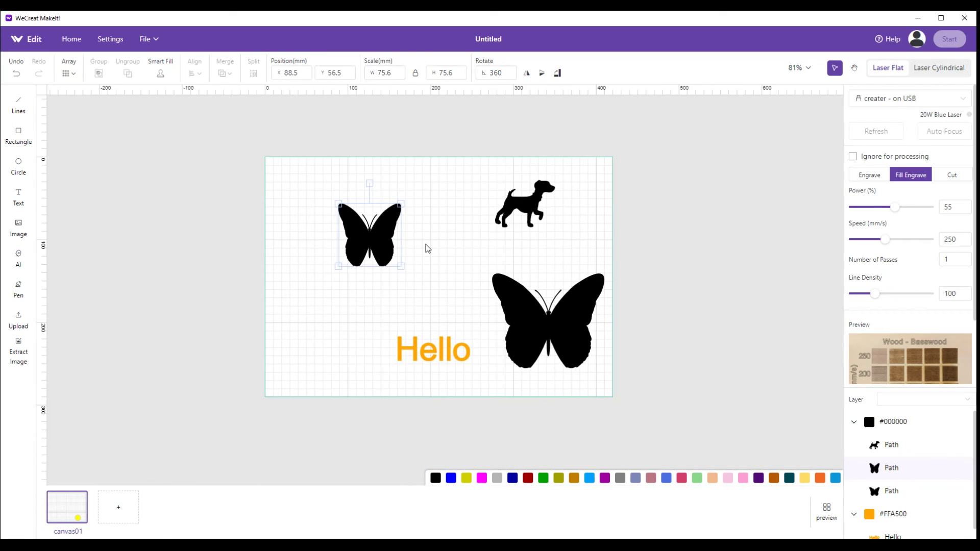
pyautogui.scroll(2, 427, 247)
pyautogui.scroll(-2, 427, 248)
pyautogui.scroll(3, 428, 246)
pyautogui.scroll(-1, 427, 245)
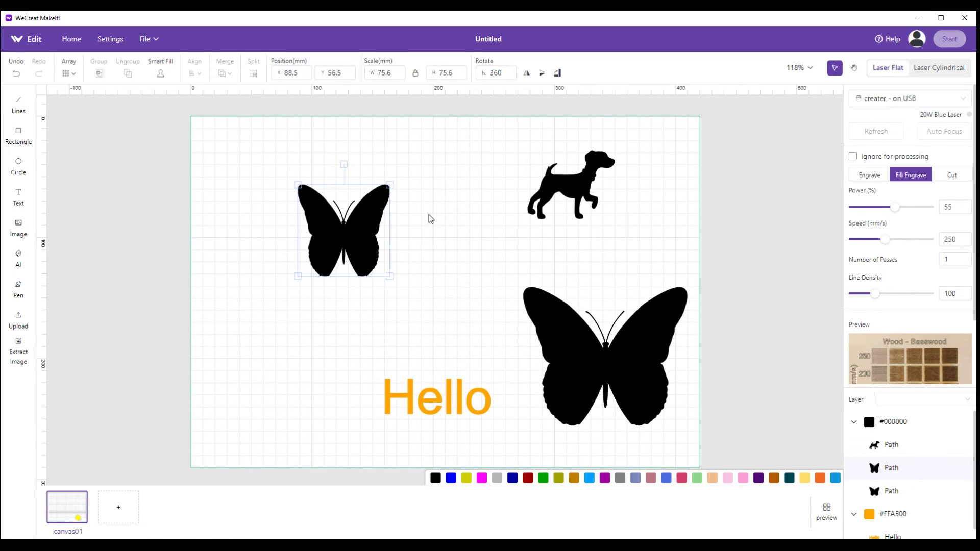
pyautogui.scroll(-4, 429, 218)
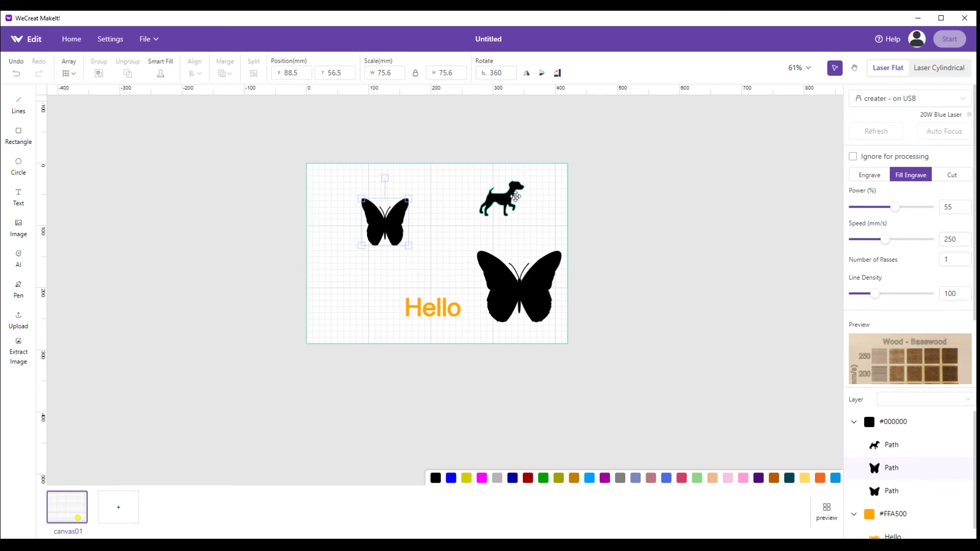
pyautogui.click(795, 71)
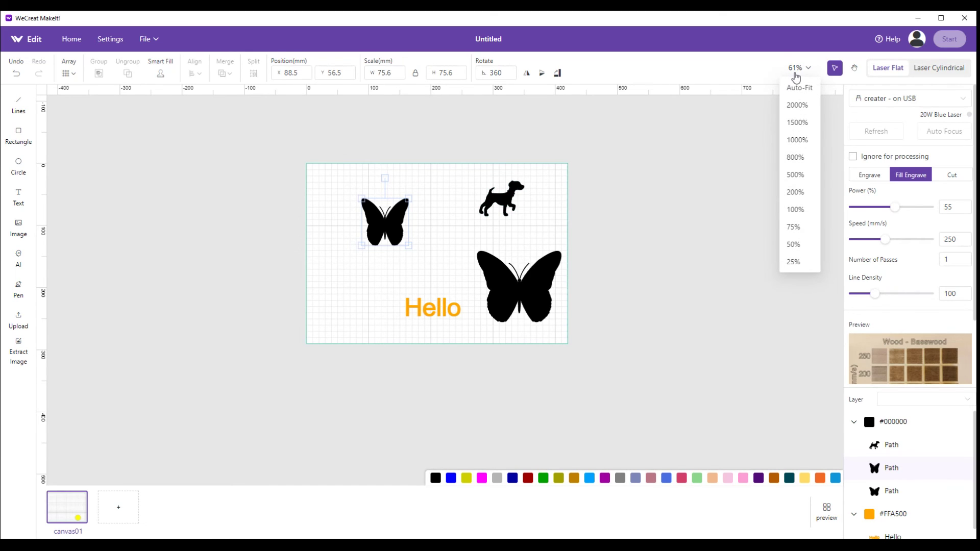
pyautogui.click(801, 72)
pyautogui.click(809, 70)
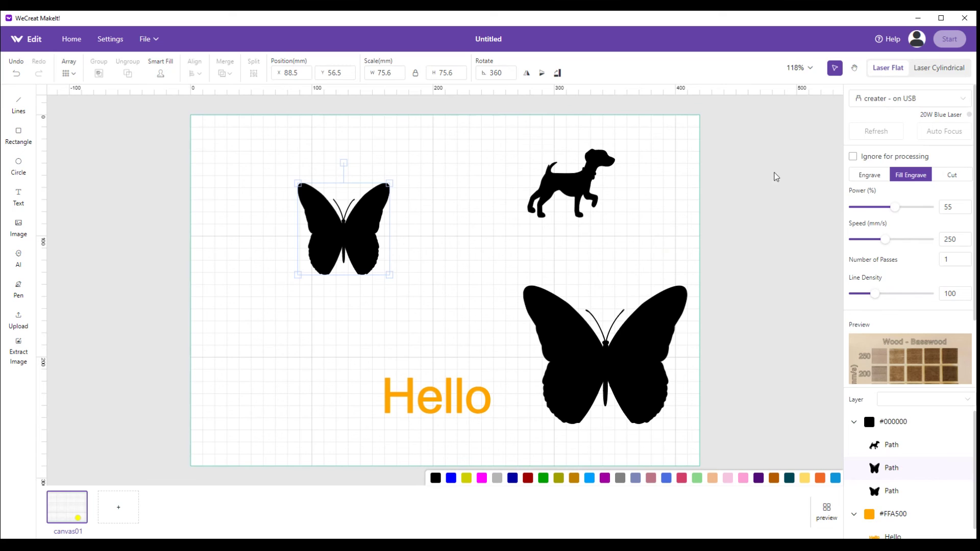
# Step: Zoom the view to 2000% from the zoom presets
pyautogui.click(799, 69)
pyautogui.click(810, 69)
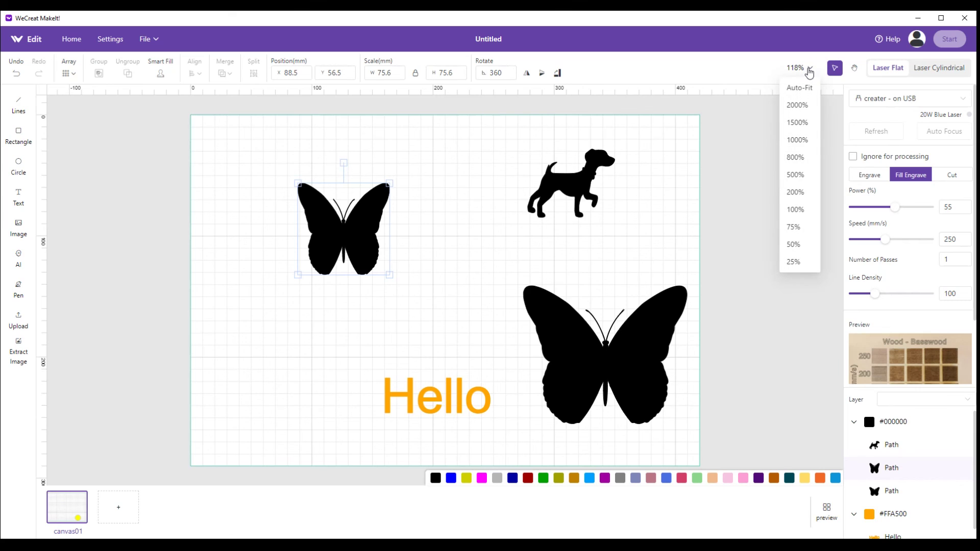
pyautogui.click(795, 108)
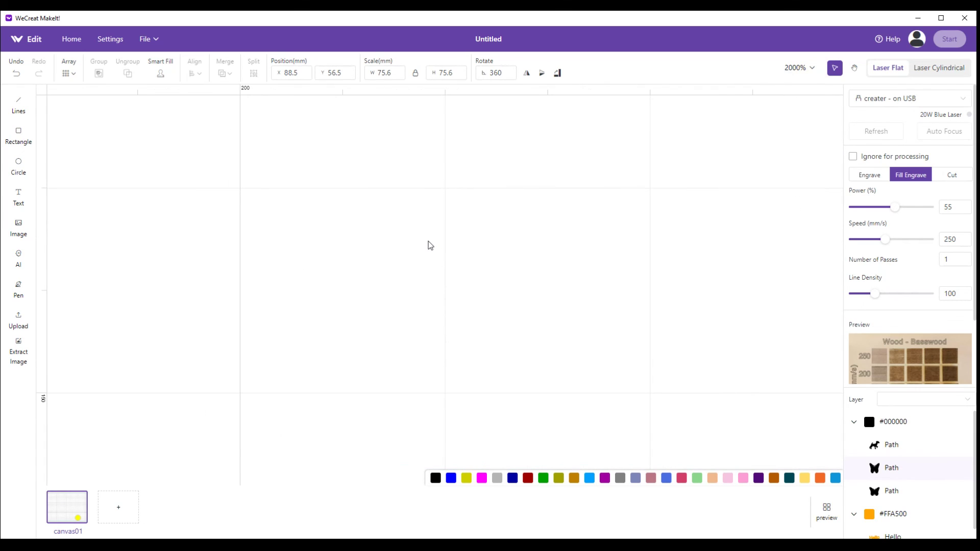
pyautogui.scroll(-10, 430, 243)
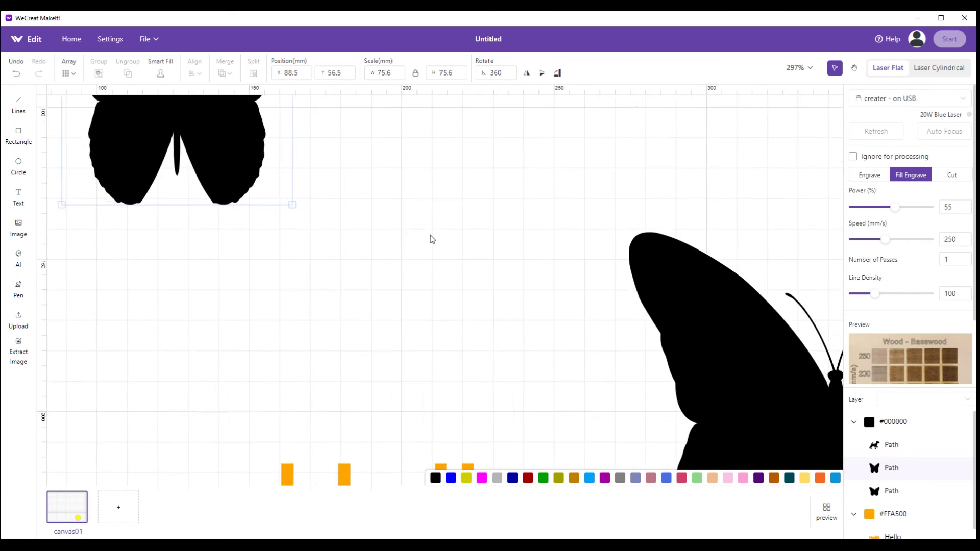
pyautogui.scroll(-2, 433, 239)
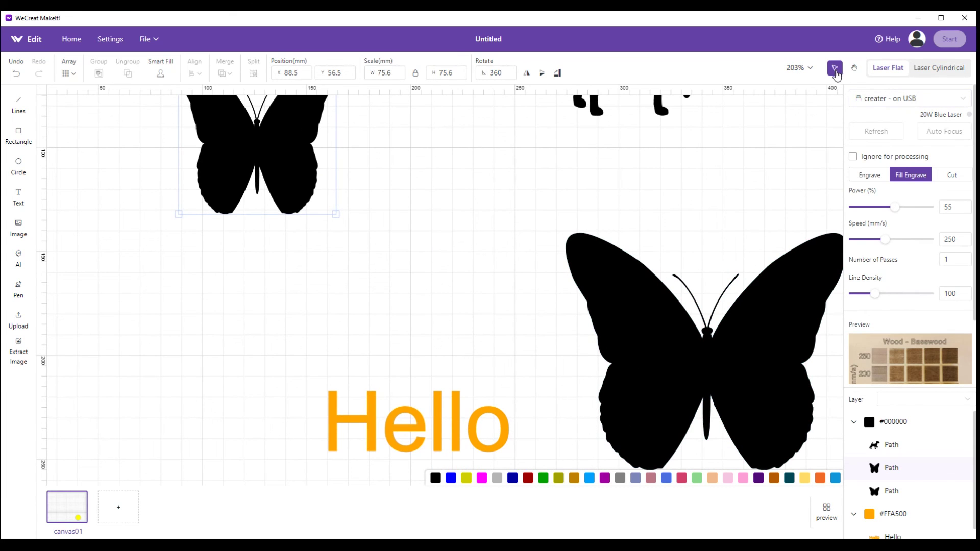
# Step: Zoom the view out to 25% and bring up the zoom presets again
pyautogui.click(799, 67)
pyautogui.click(800, 87)
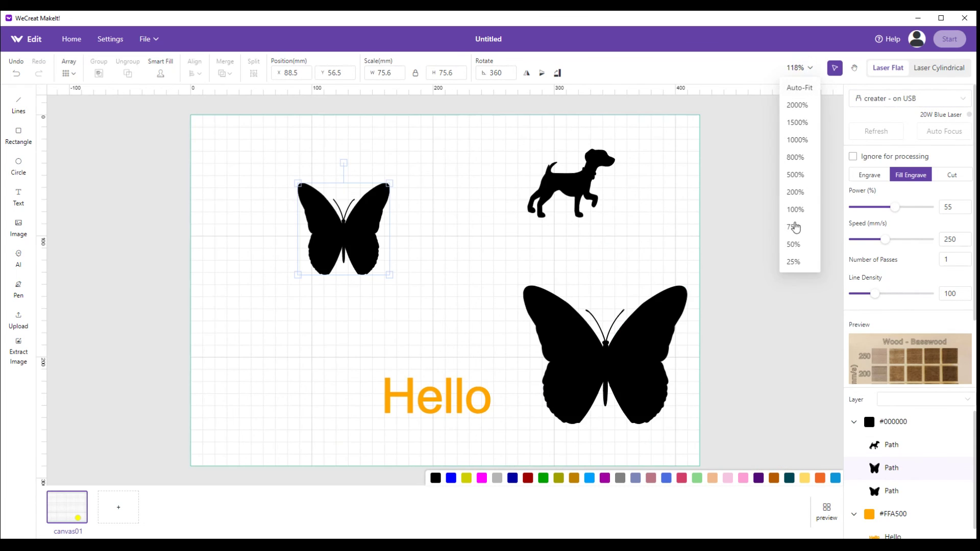
pyautogui.click(792, 263)
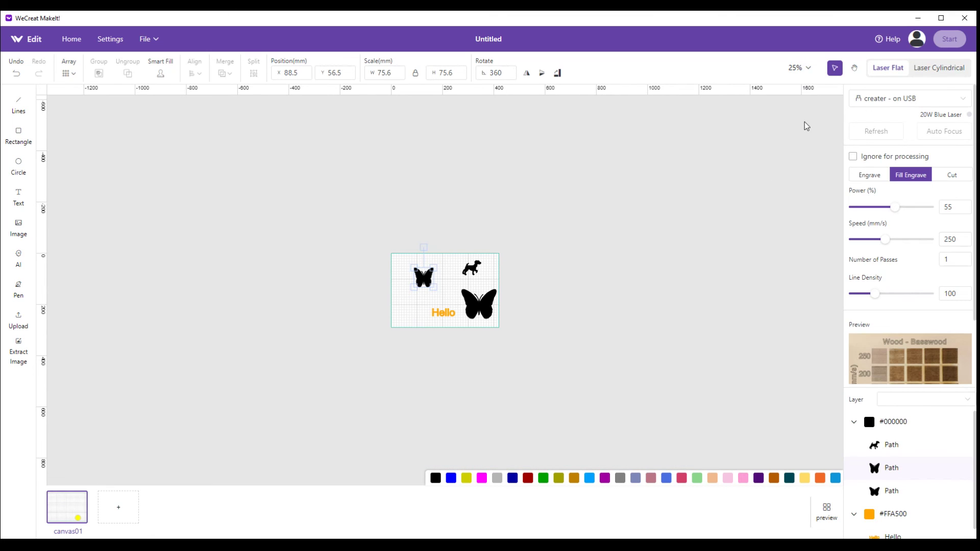
pyautogui.click(808, 68)
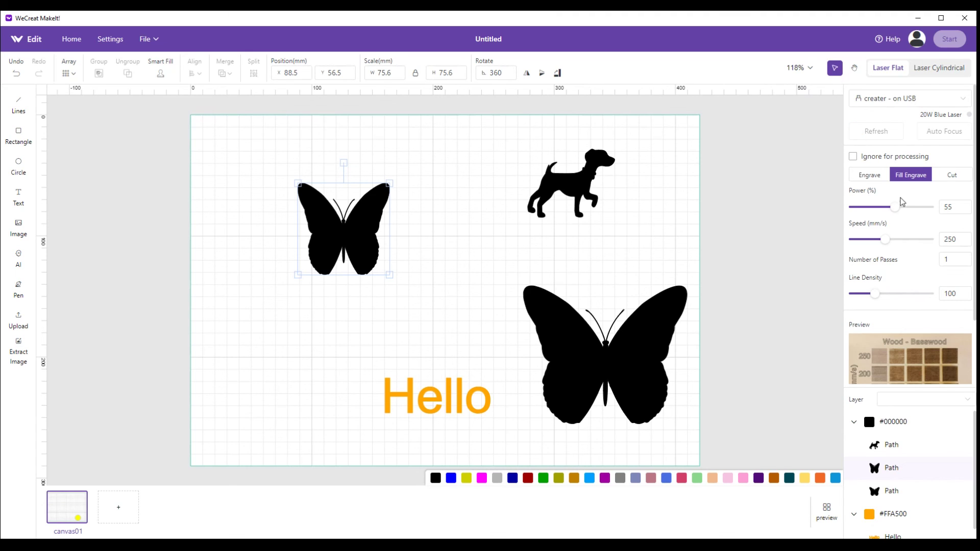
# Step: Select the dog, then deselect it to show the canvas Note and 3mm Basswood settings
pyautogui.click(567, 189)
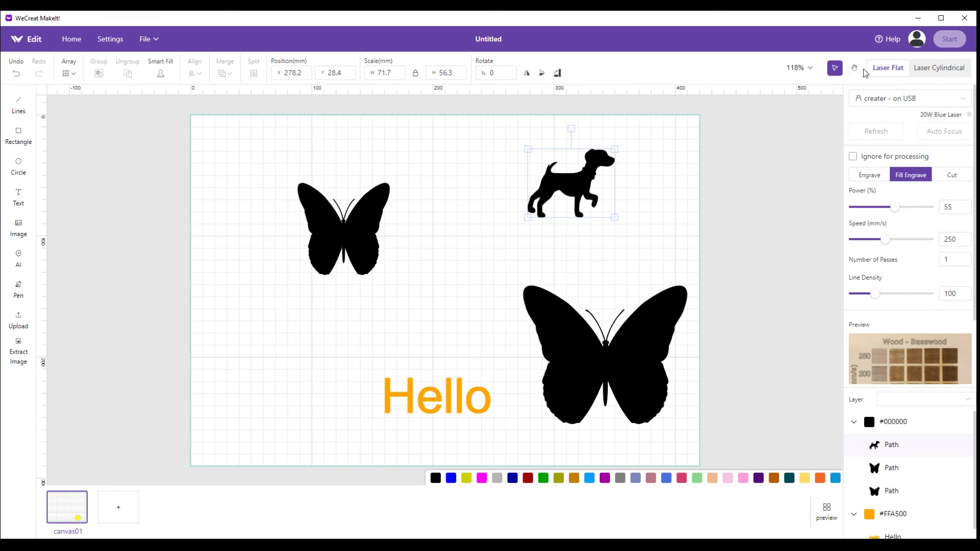
pyautogui.click(835, 72)
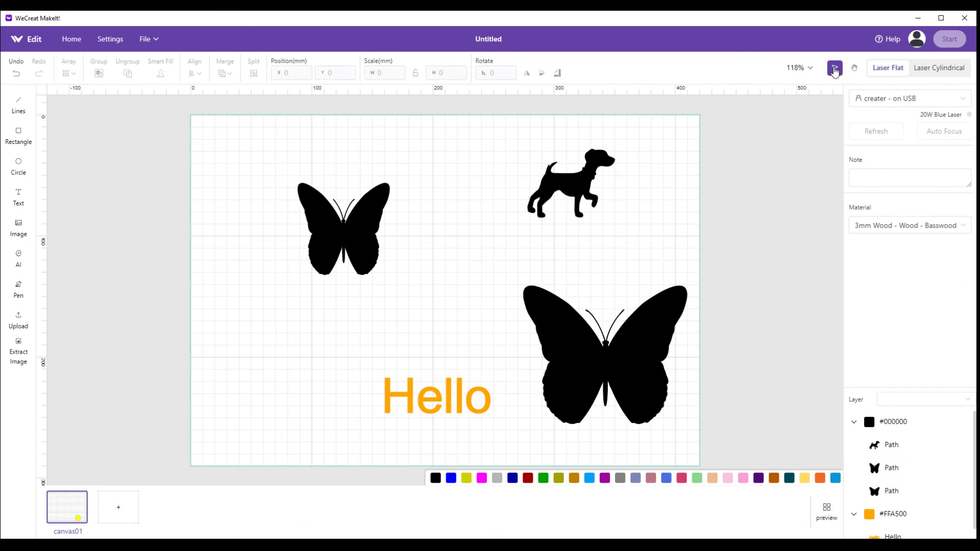
pyautogui.click(891, 180)
pyautogui.click(891, 180)
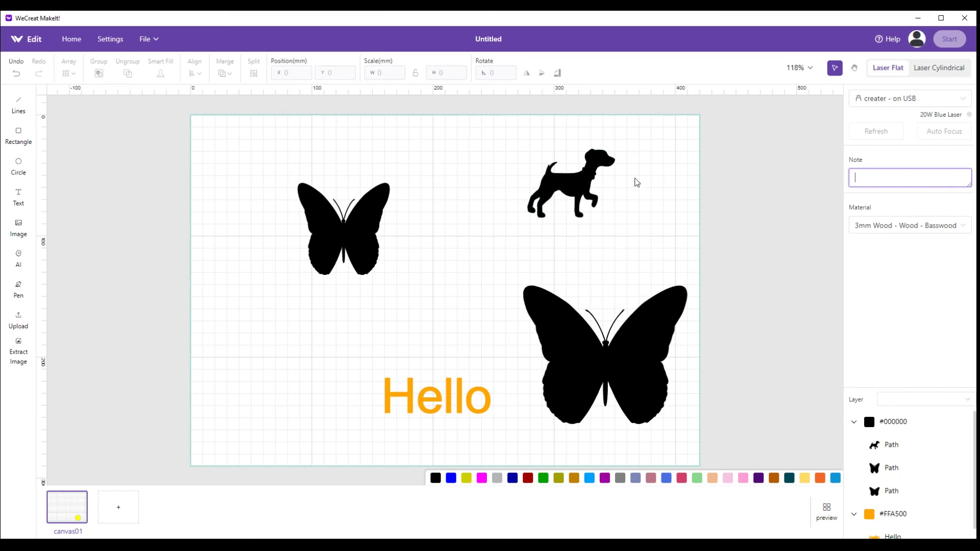
# Step: Leave the note, switch to the Hand tool and pan Hello into the middle of the view
pyautogui.scroll(5, 553, 301)
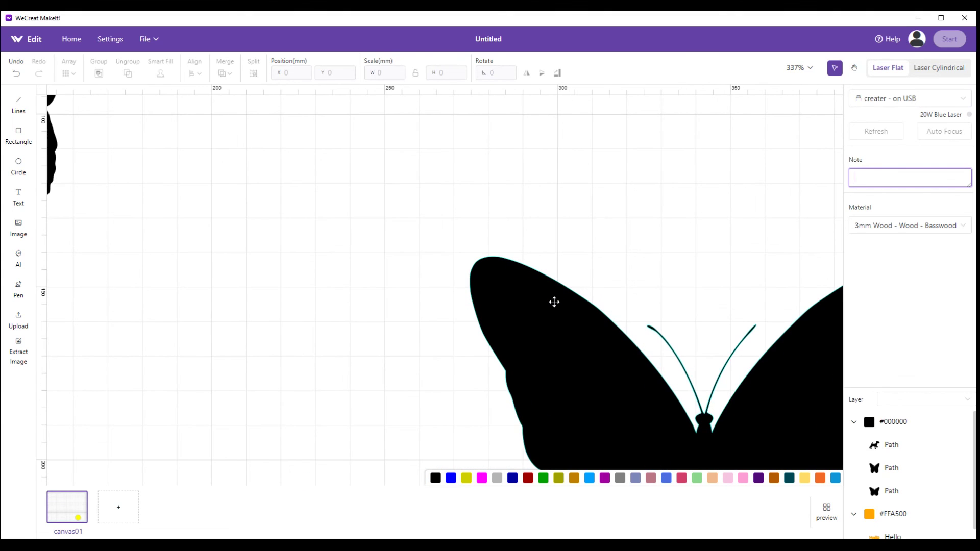
pyautogui.scroll(-2, 555, 287)
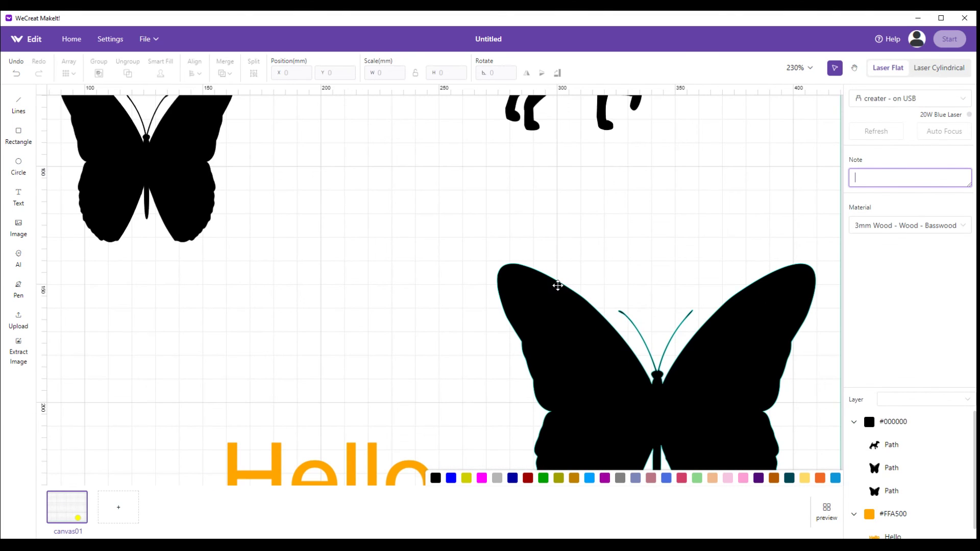
pyautogui.click(385, 431)
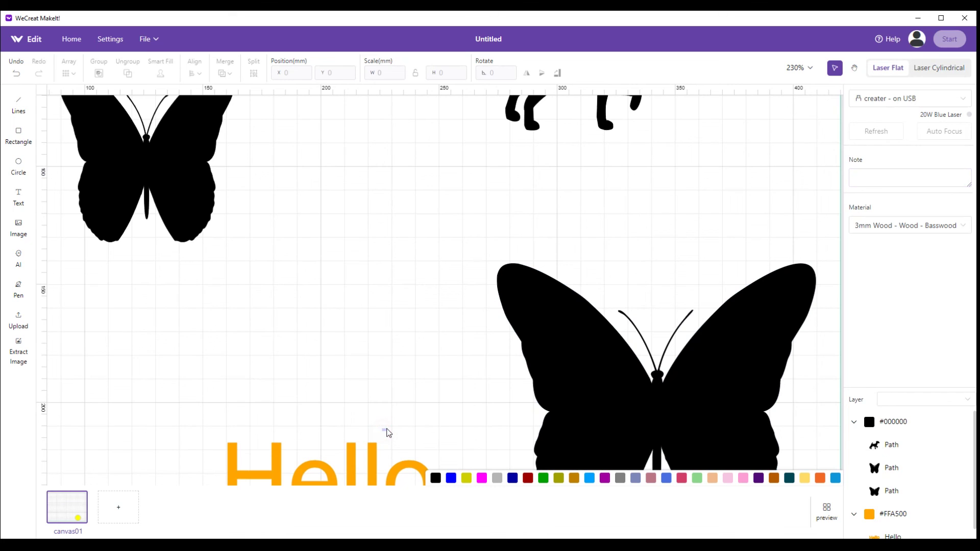
pyautogui.click(857, 72)
pyautogui.moveTo(377, 430); pyautogui.dragTo(460, 204)
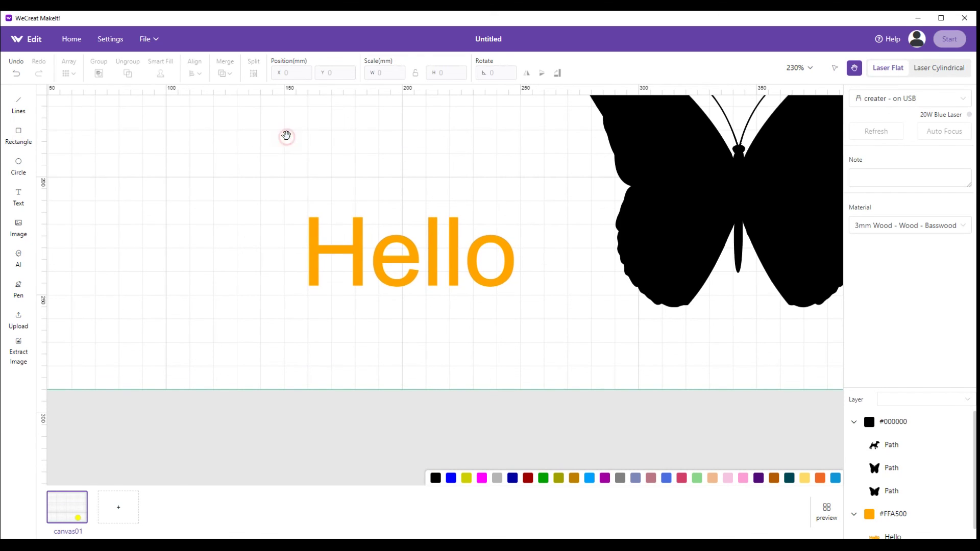
# Step: Pan across to the dog and small butterfly, then Auto-Fit the whole board
pyautogui.moveTo(286, 137); pyautogui.dragTo(90, 476)
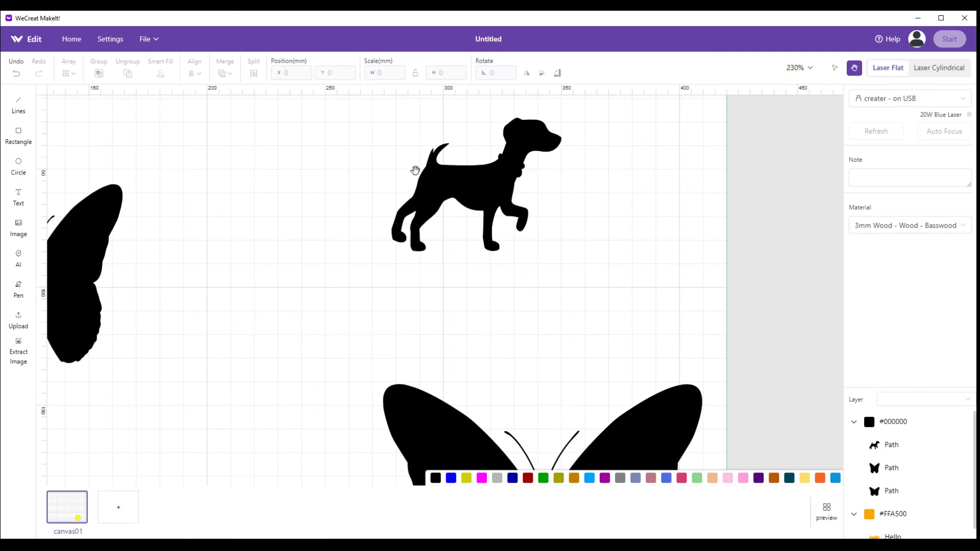
pyautogui.moveTo(415, 161); pyautogui.dragTo(658, 180)
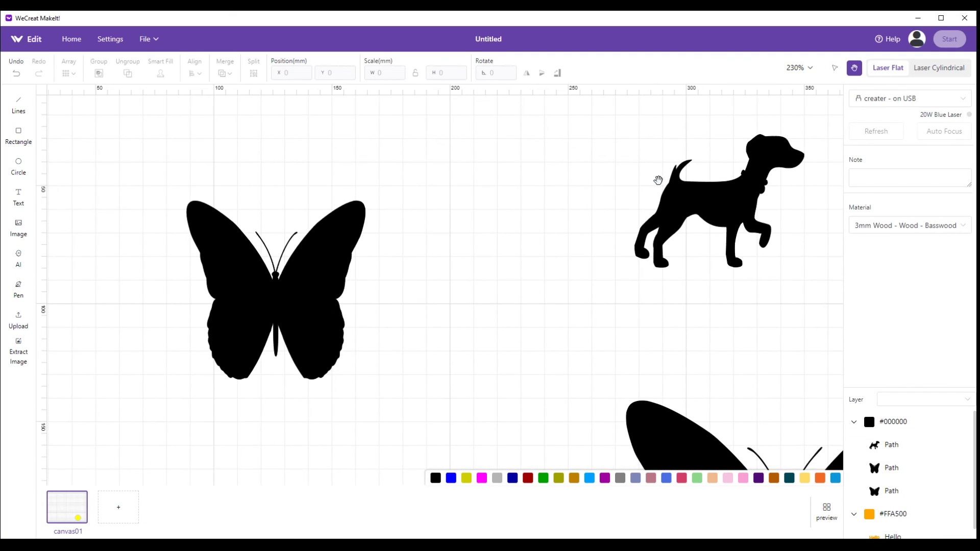
pyautogui.moveTo(147, 228); pyautogui.dragTo(139, 173)
pyautogui.moveTo(302, 198); pyautogui.dragTo(81, 177)
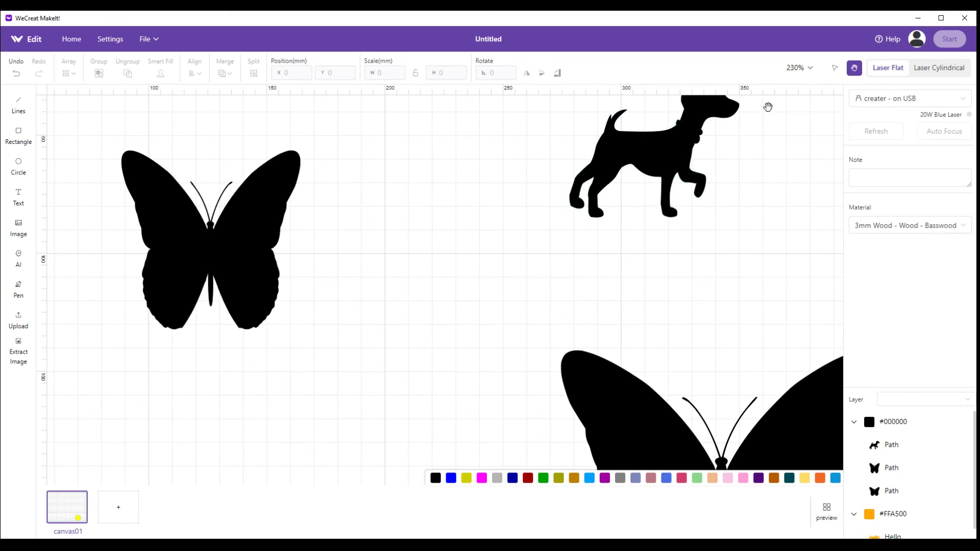
pyautogui.click(810, 71)
pyautogui.click(798, 87)
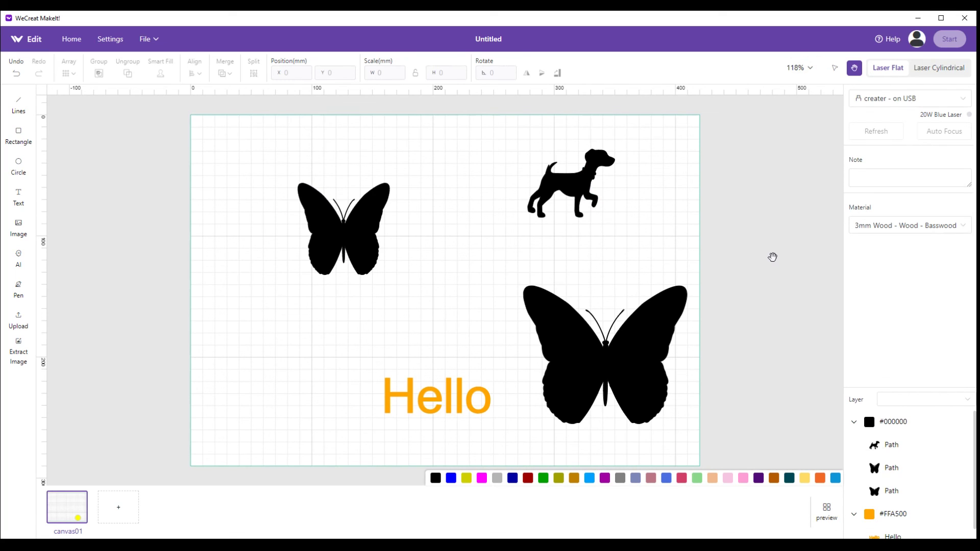